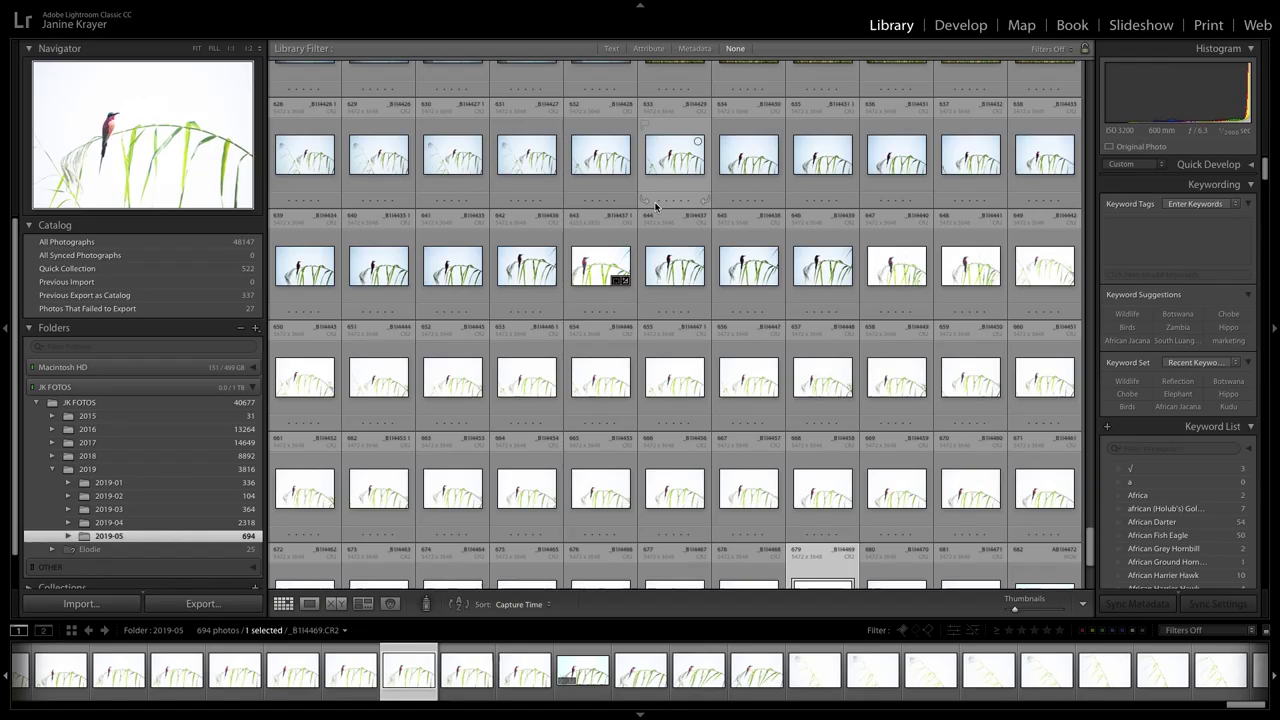
Browse the photos, stepping between _B1I4469 and _B1I4470
{"action": "scroll", "coordinate": [654, 204], "scroll_direction": "up", "scroll_amount": 1}
{"action": "scroll", "coordinate": [654, 204], "scroll_direction": "down", "scroll_amount": 1}
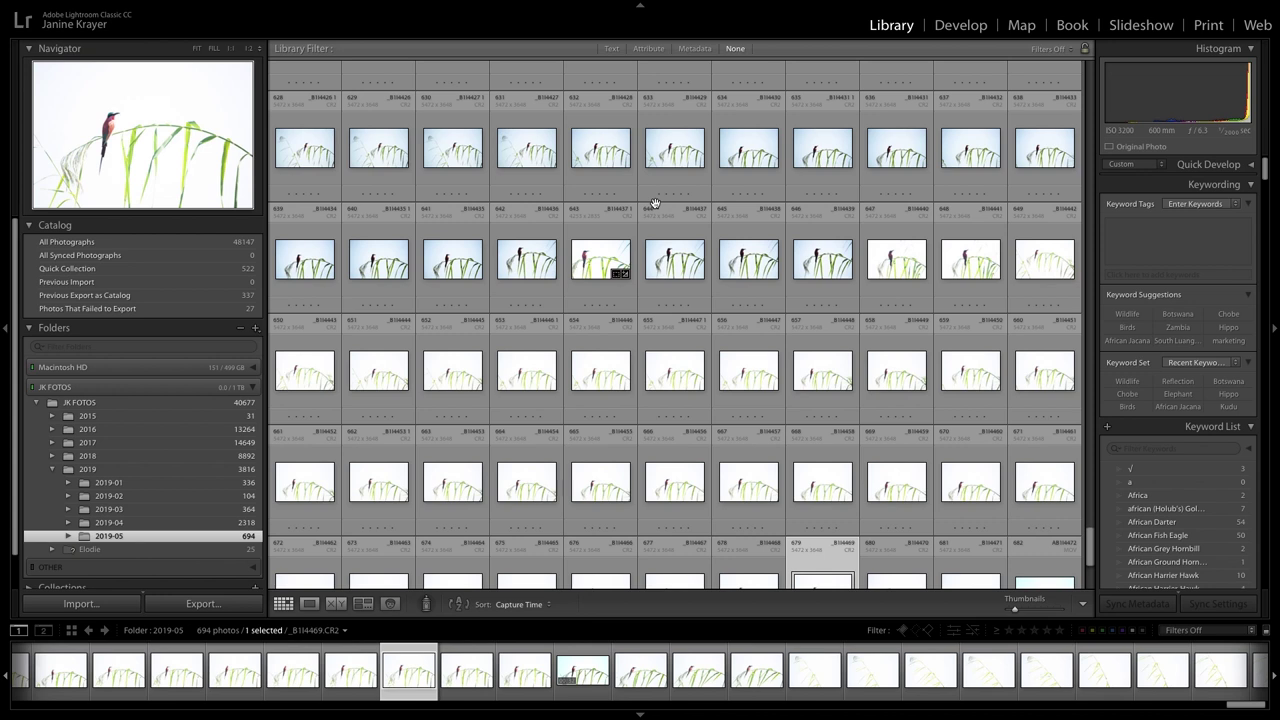
{"action": "scroll", "coordinate": [654, 204], "scroll_direction": "down", "scroll_amount": 5}
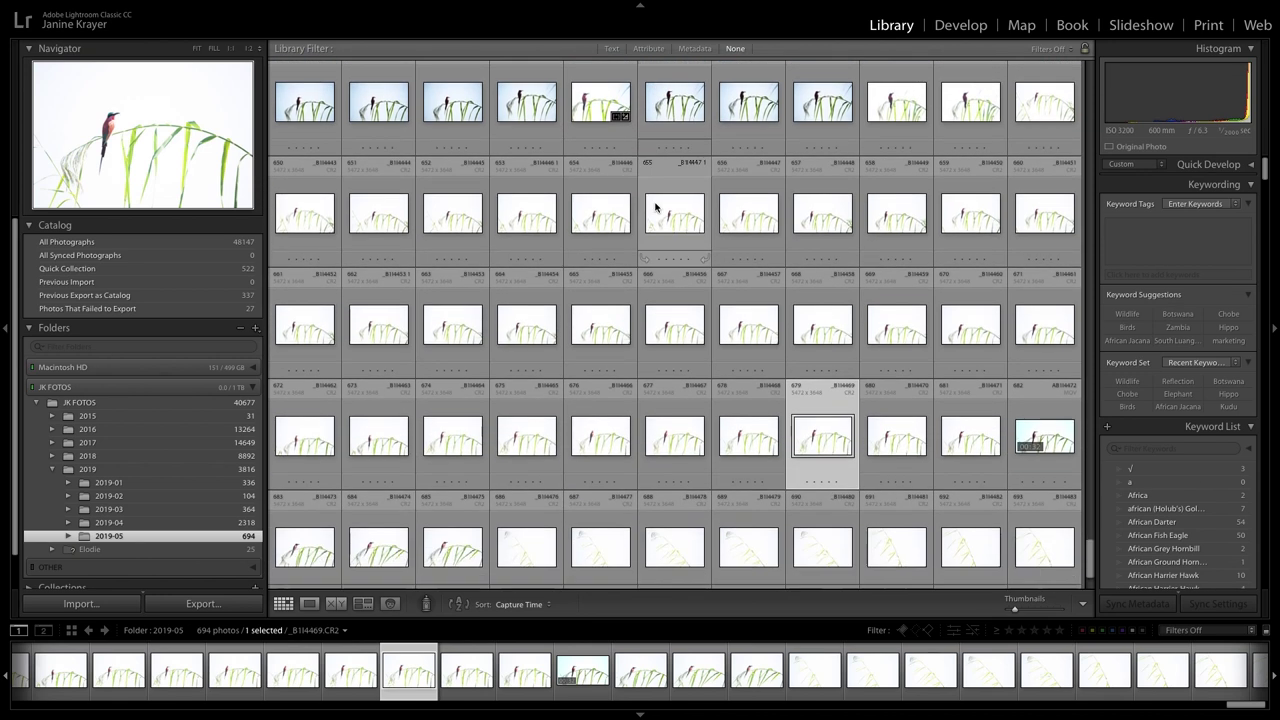
{"action": "scroll", "coordinate": [655, 207], "scroll_direction": "up", "scroll_amount": 5}
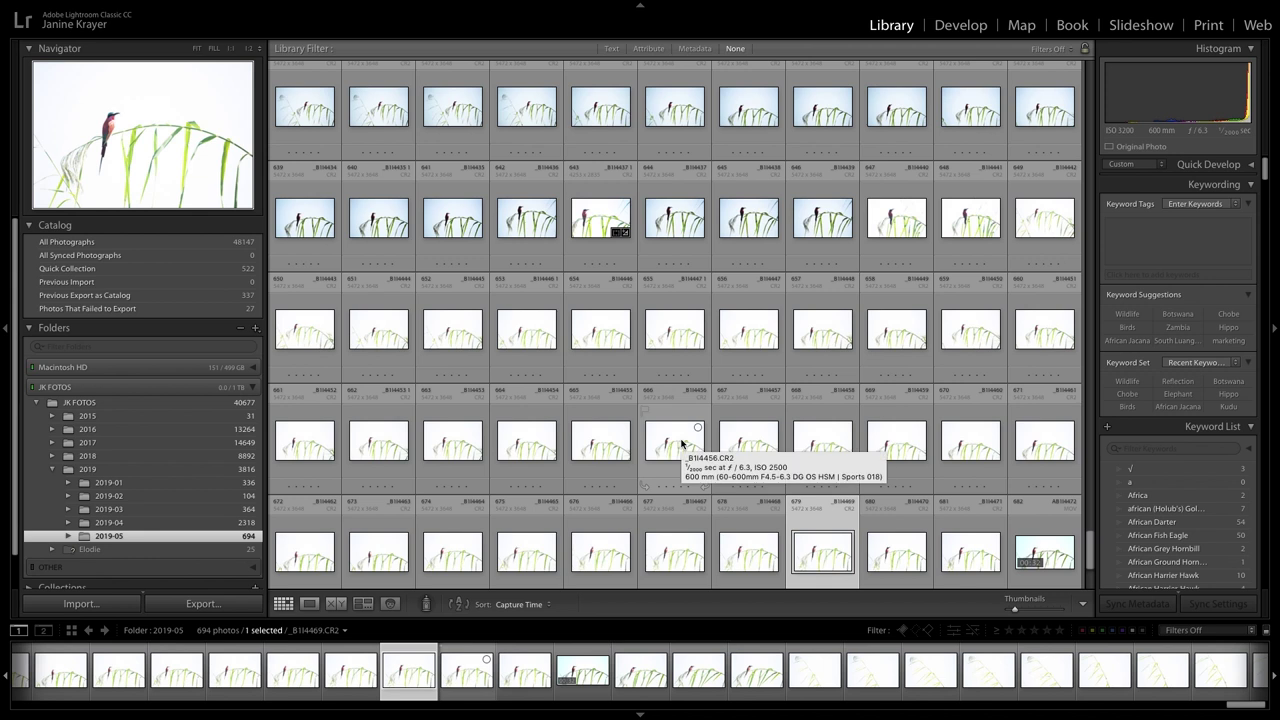
{"action": "scroll", "coordinate": [681, 441], "scroll_direction": "down", "scroll_amount": 1}
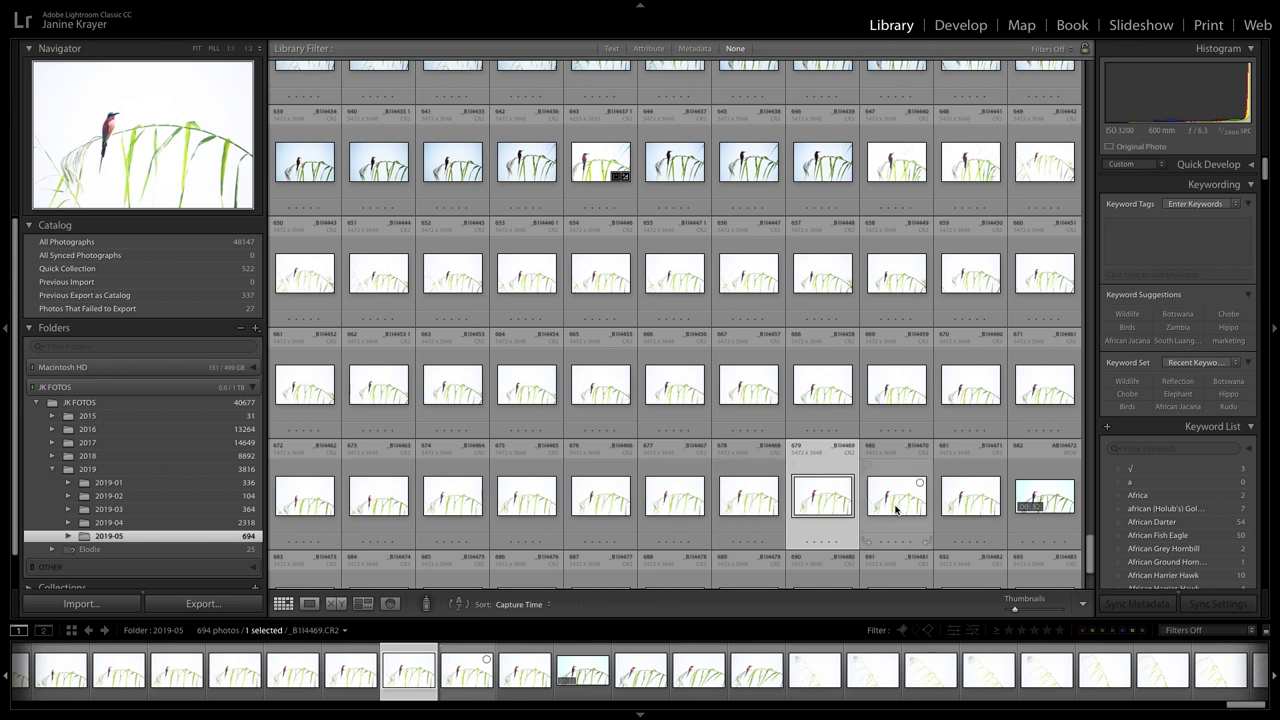
{"action": "key", "text": "Right"}
{"action": "key", "text": "Left"}
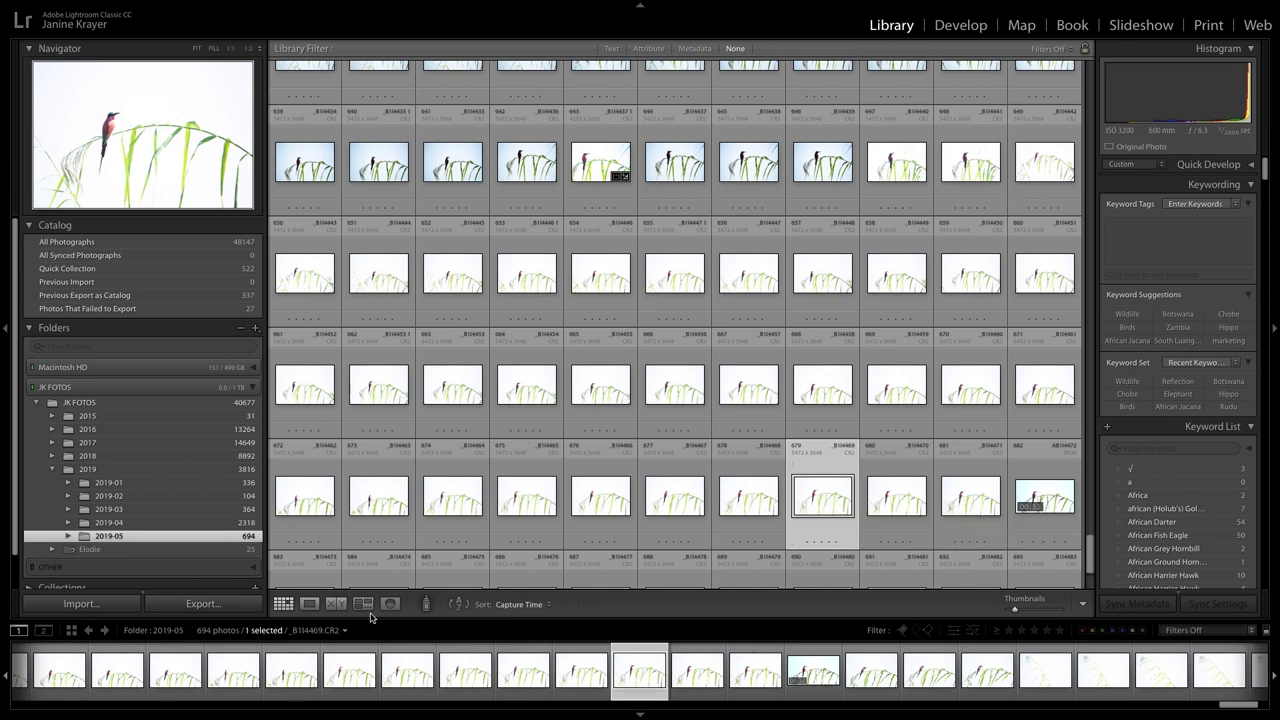
View the bee-eater large in Loupe, compare with _B1I4463, then select _B1I4470
{"action": "left_click", "coordinate": [309, 604]}
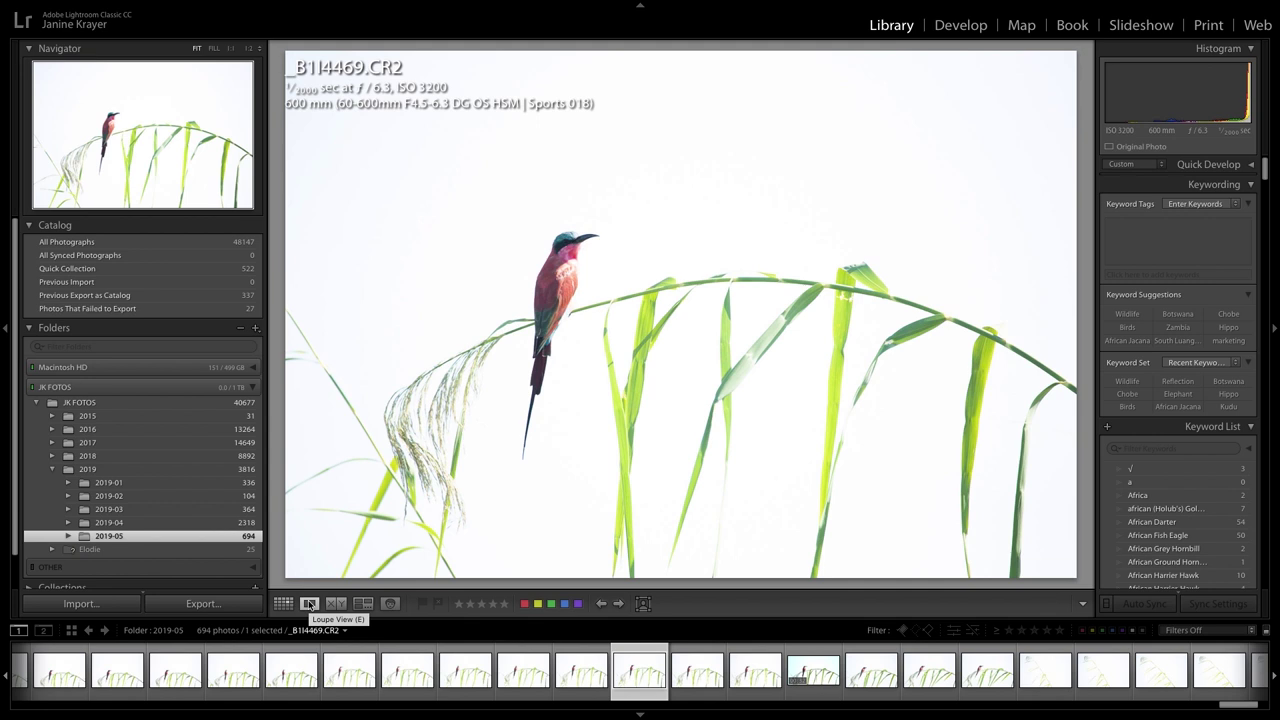
{"action": "left_click", "coordinate": [303, 684]}
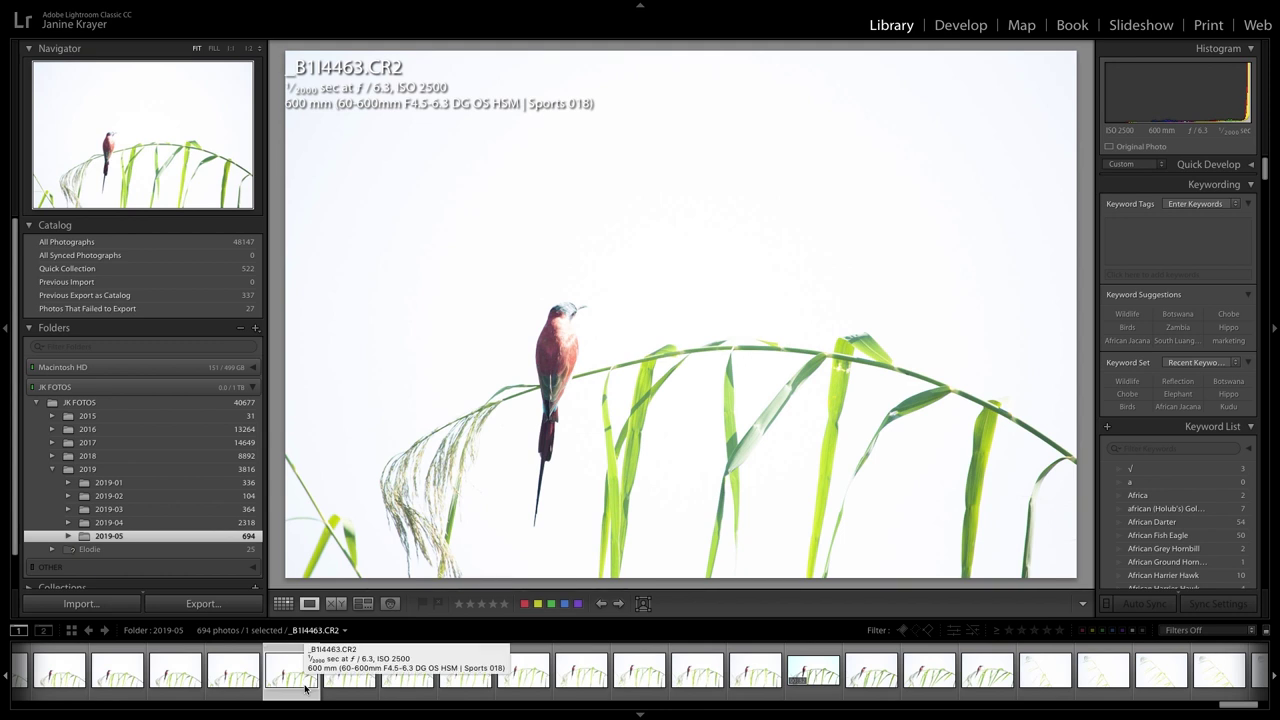
{"action": "left_click", "coordinate": [685, 686]}
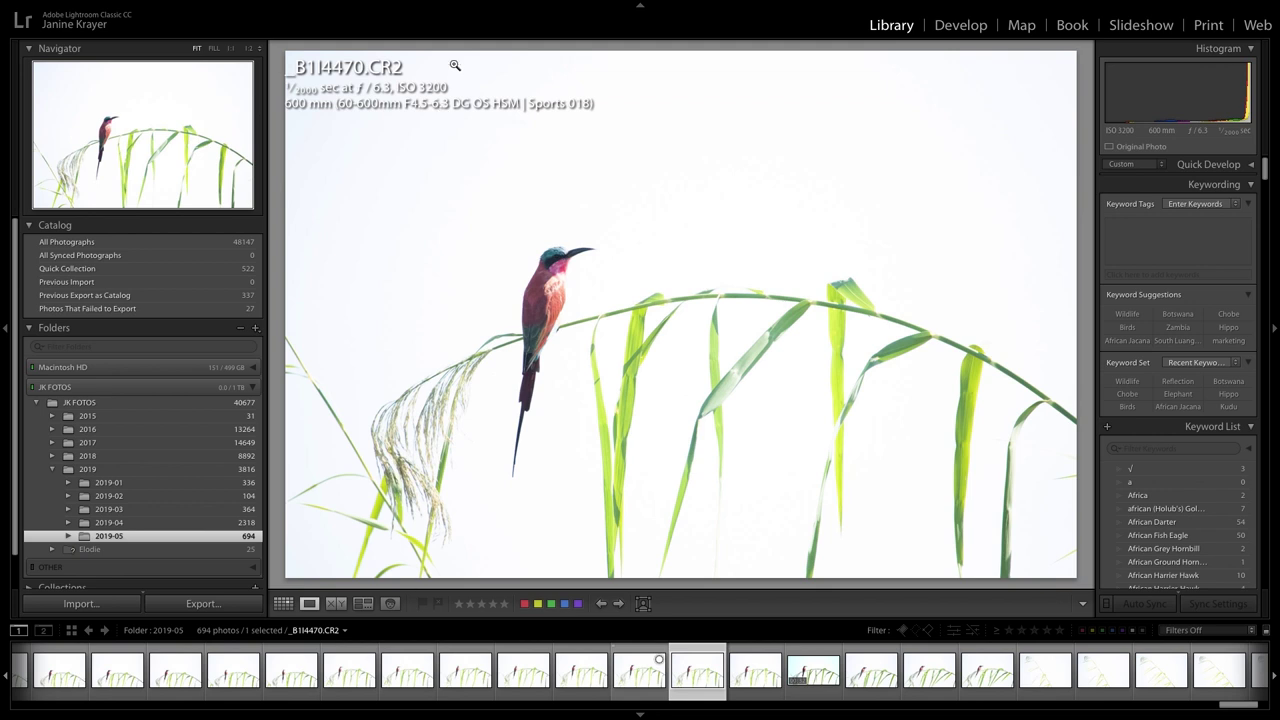
In Develop, crop tighter so the bee-eater sits on the left third above the reed
{"action": "left_click", "coordinate": [959, 25]}
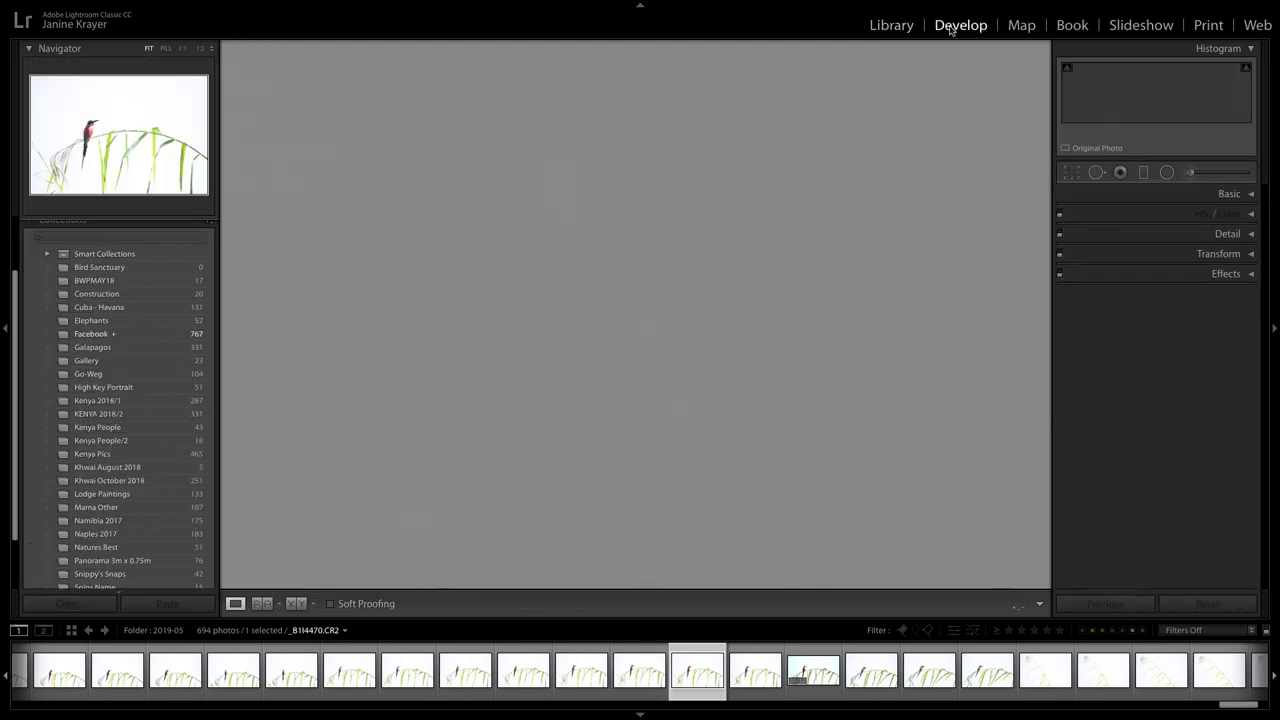
{"action": "left_click", "coordinate": [1072, 173]}
{"action": "mouse_move", "coordinate": [273, 5]}
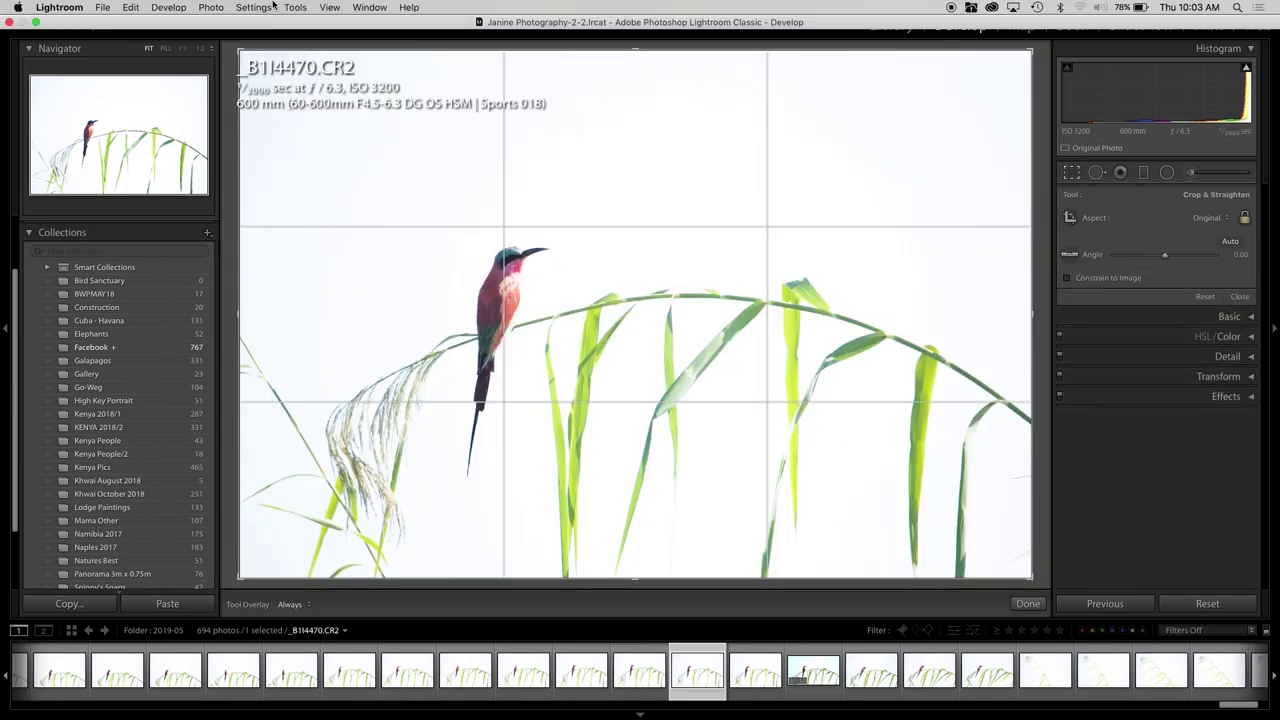
{"action": "left_click_drag", "start_coordinate": [239, 49], "coordinate": [275, 80]}
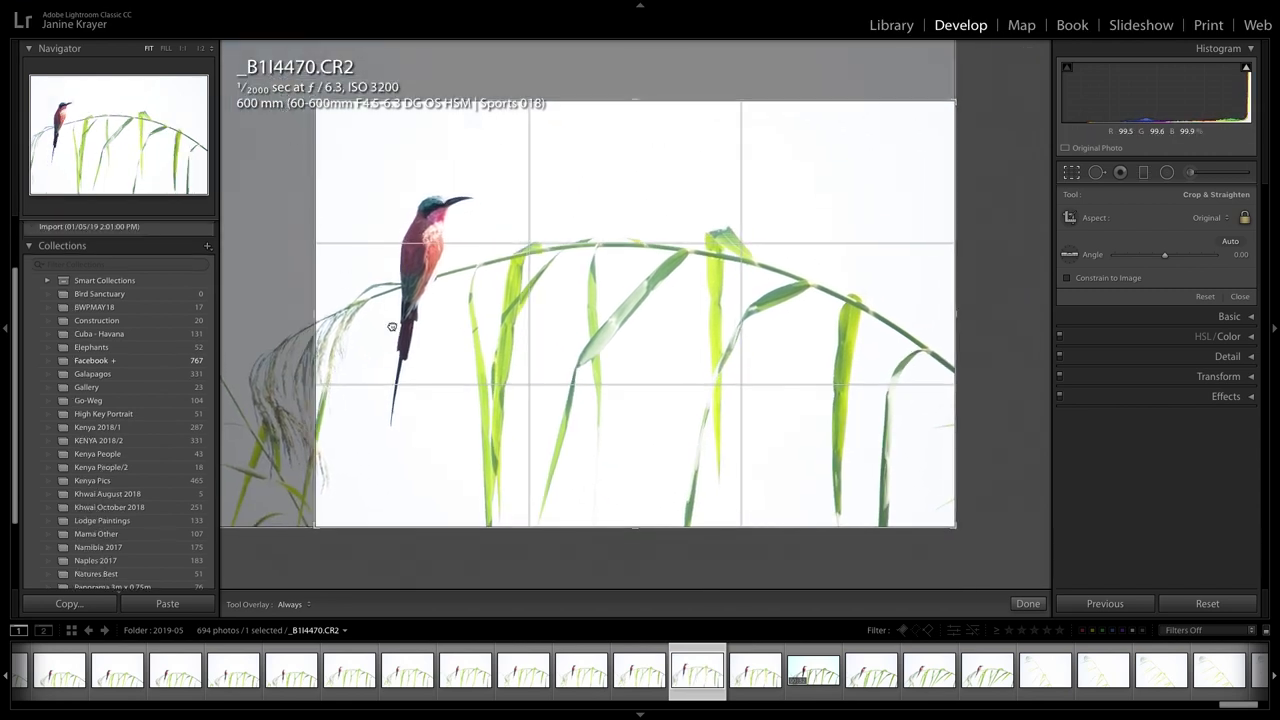
{"action": "left_click_drag", "start_coordinate": [392, 327], "coordinate": [389, 434]}
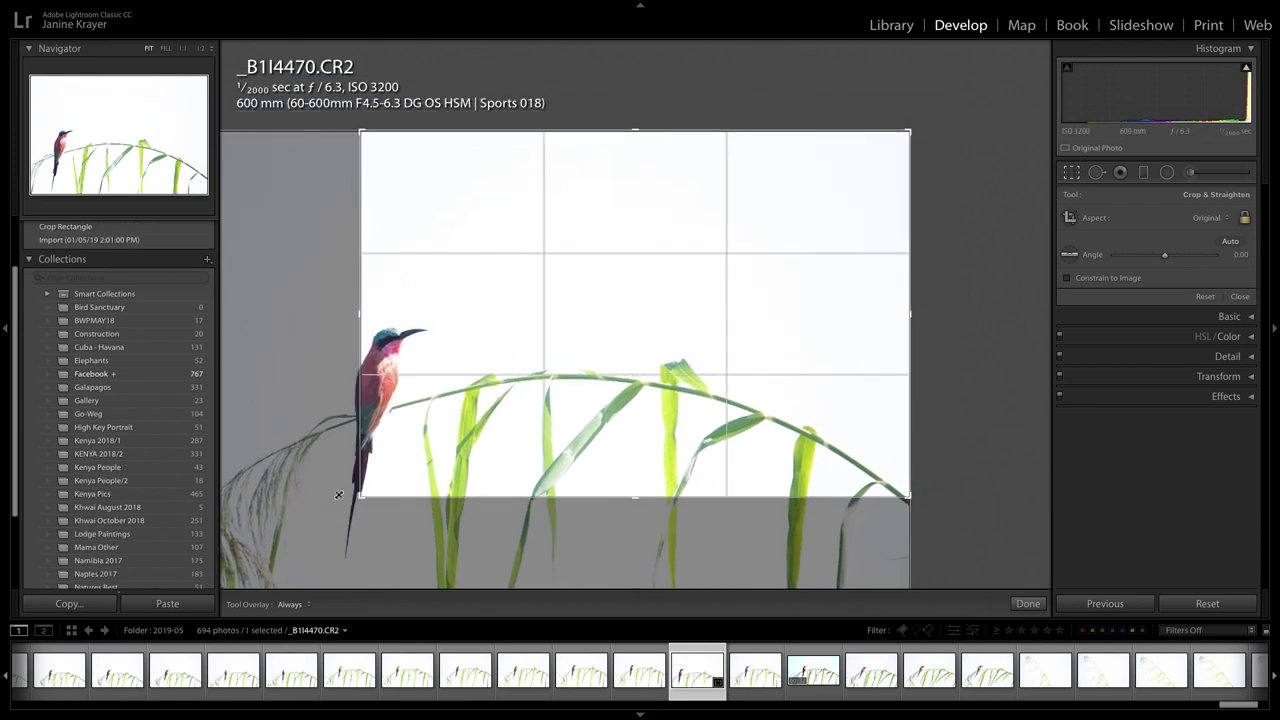
{"action": "left_click_drag", "start_coordinate": [338, 494], "coordinate": [300, 535]}
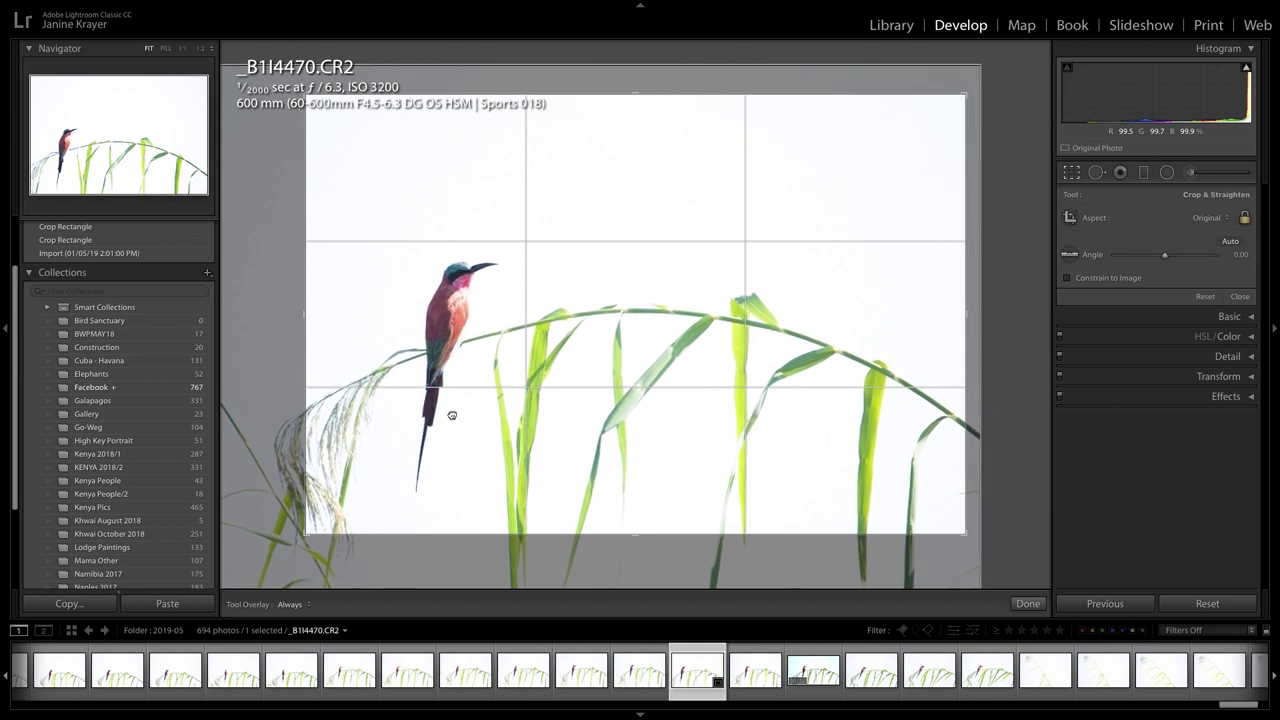
{"action": "left_click_drag", "start_coordinate": [452, 415], "coordinate": [460, 406]}
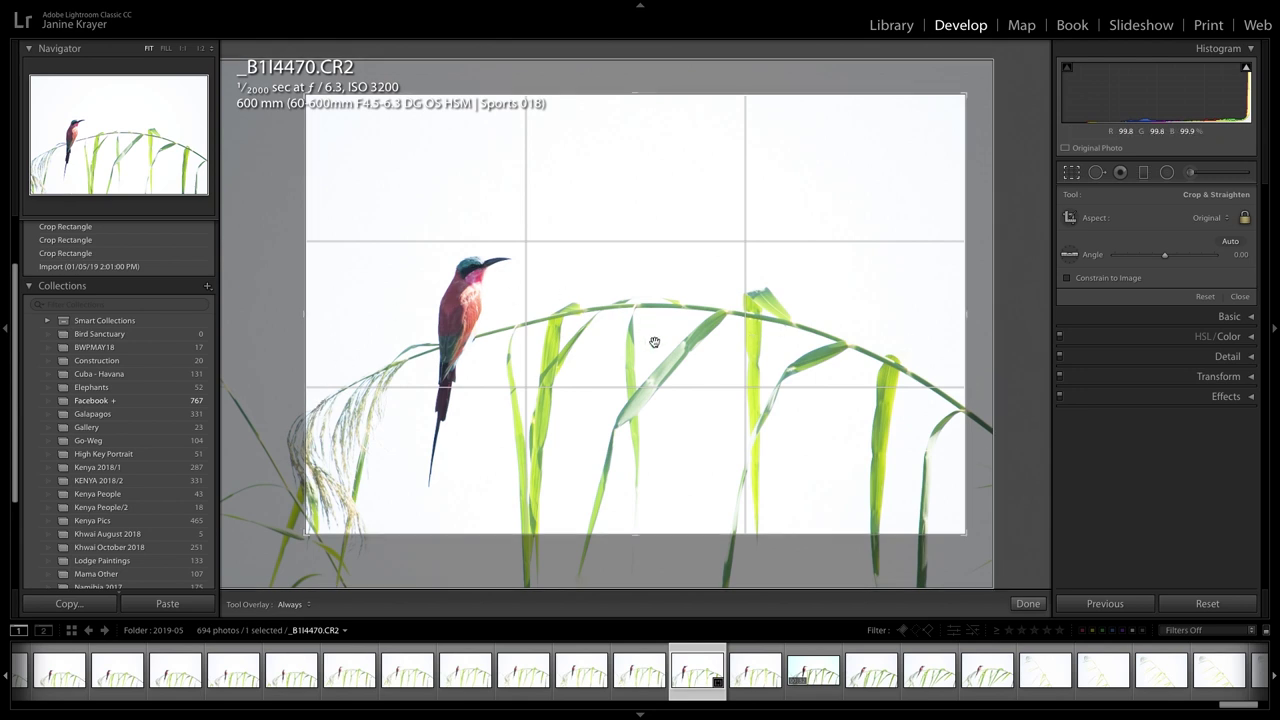
{"action": "left_click_drag", "start_coordinate": [655, 343], "coordinate": [623, 340]}
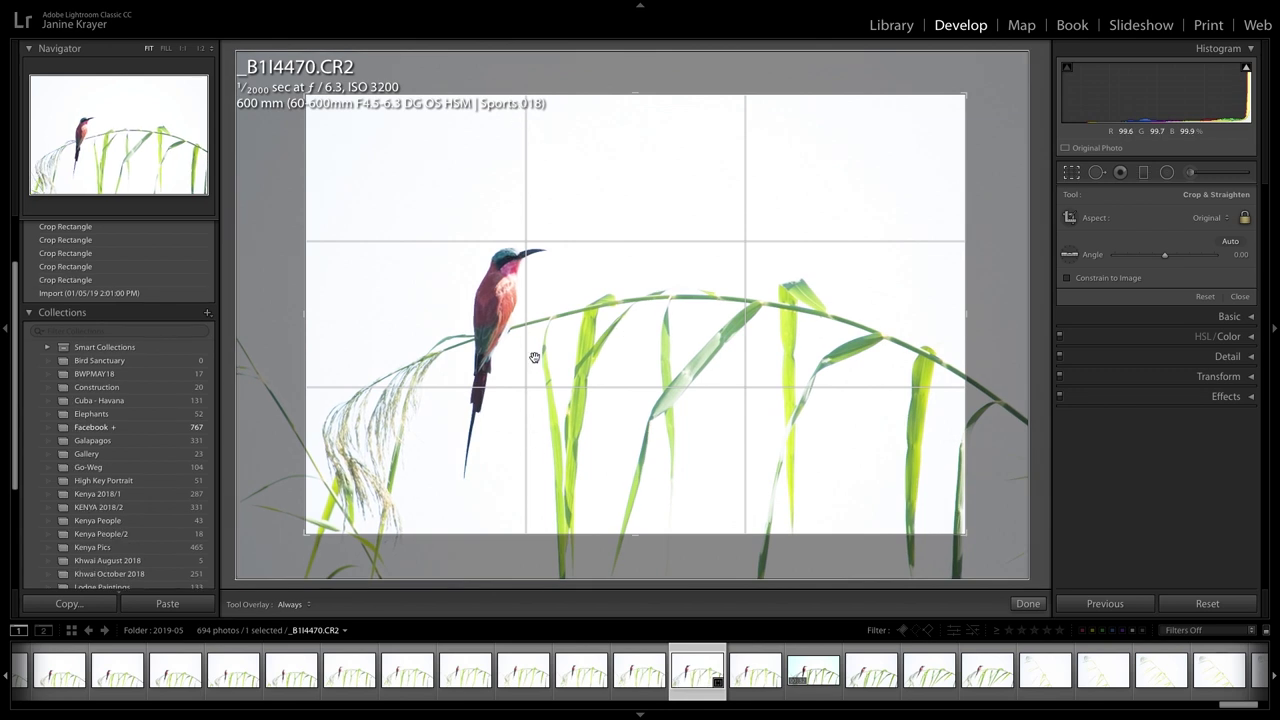
{"action": "left_click_drag", "start_coordinate": [551, 283], "coordinate": [566, 249]}
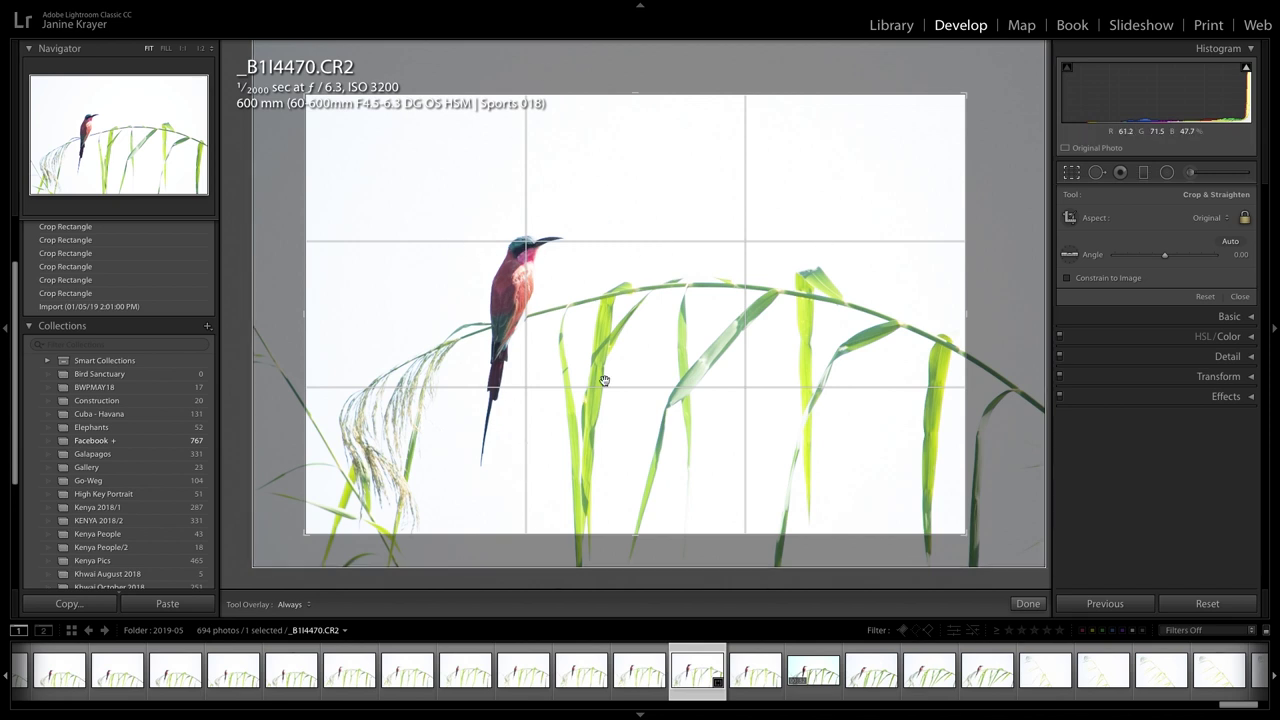
{"action": "key", "text": "Return"}
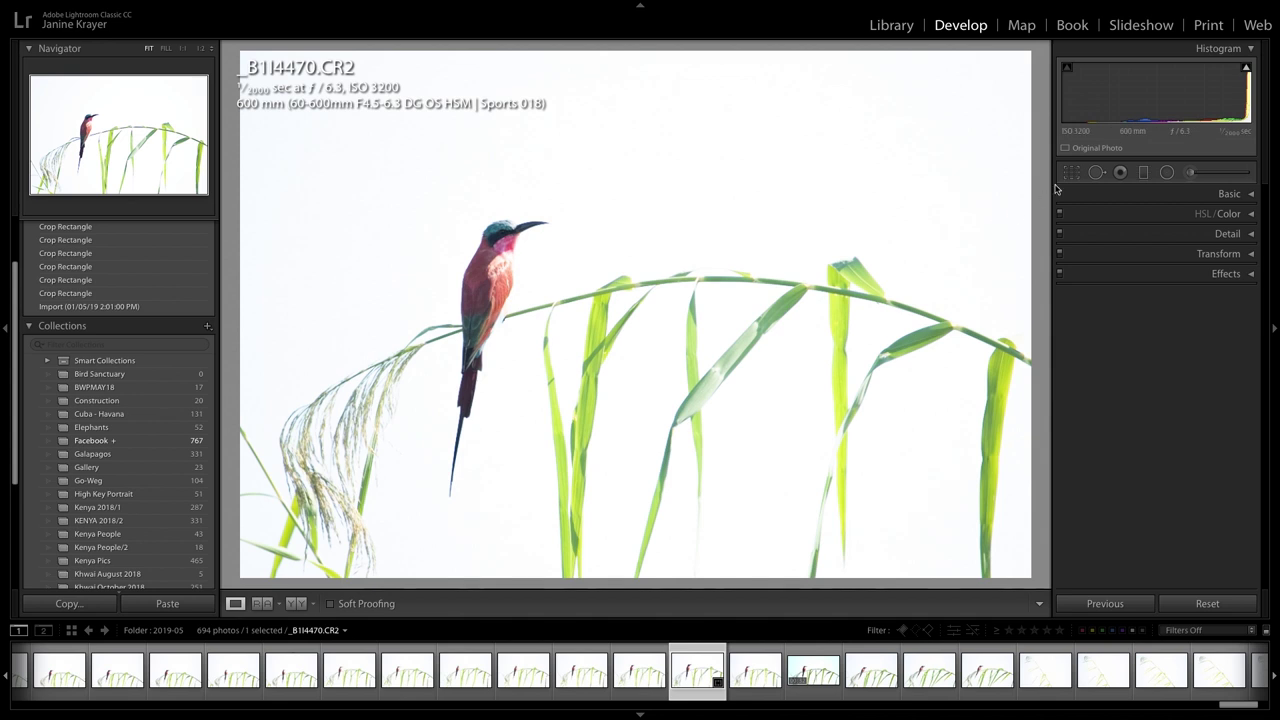
Refine the crop, shifting the bird and reed slightly left and down
{"action": "left_click", "coordinate": [1071, 172]}
{"action": "left_click_drag", "start_coordinate": [702, 314], "coordinate": [679, 328]}
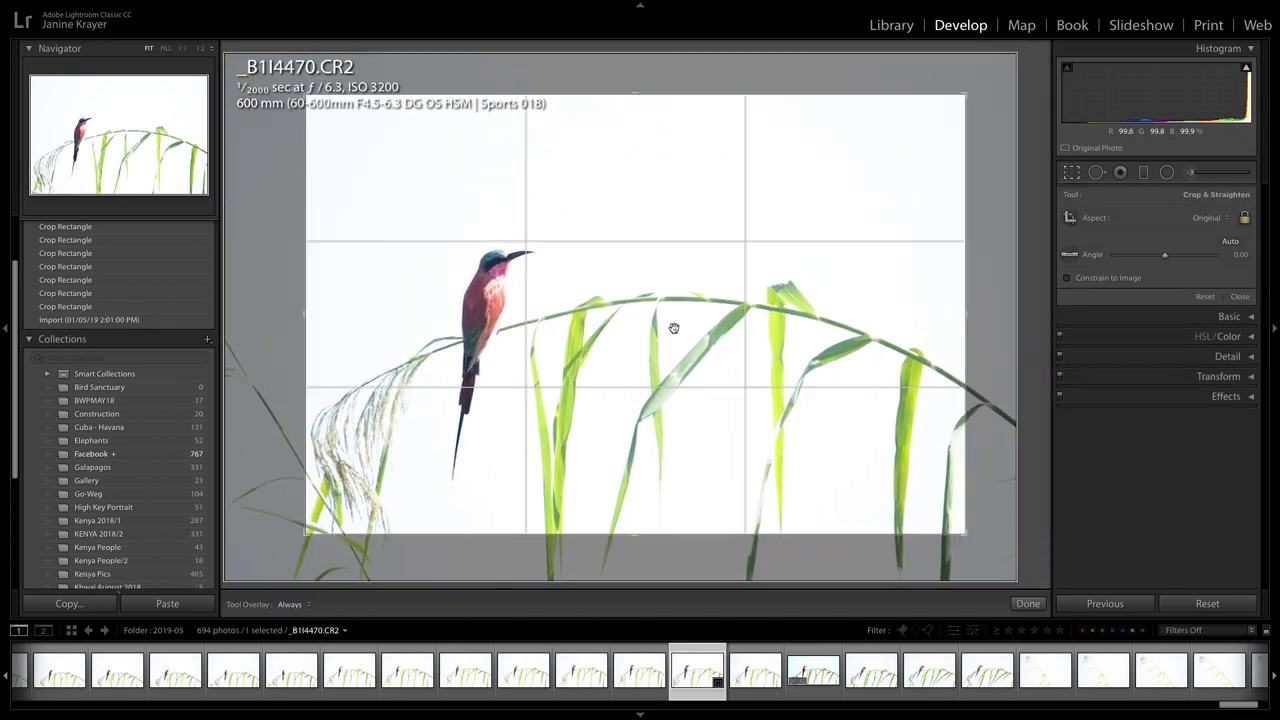
{"action": "key", "text": "Return"}
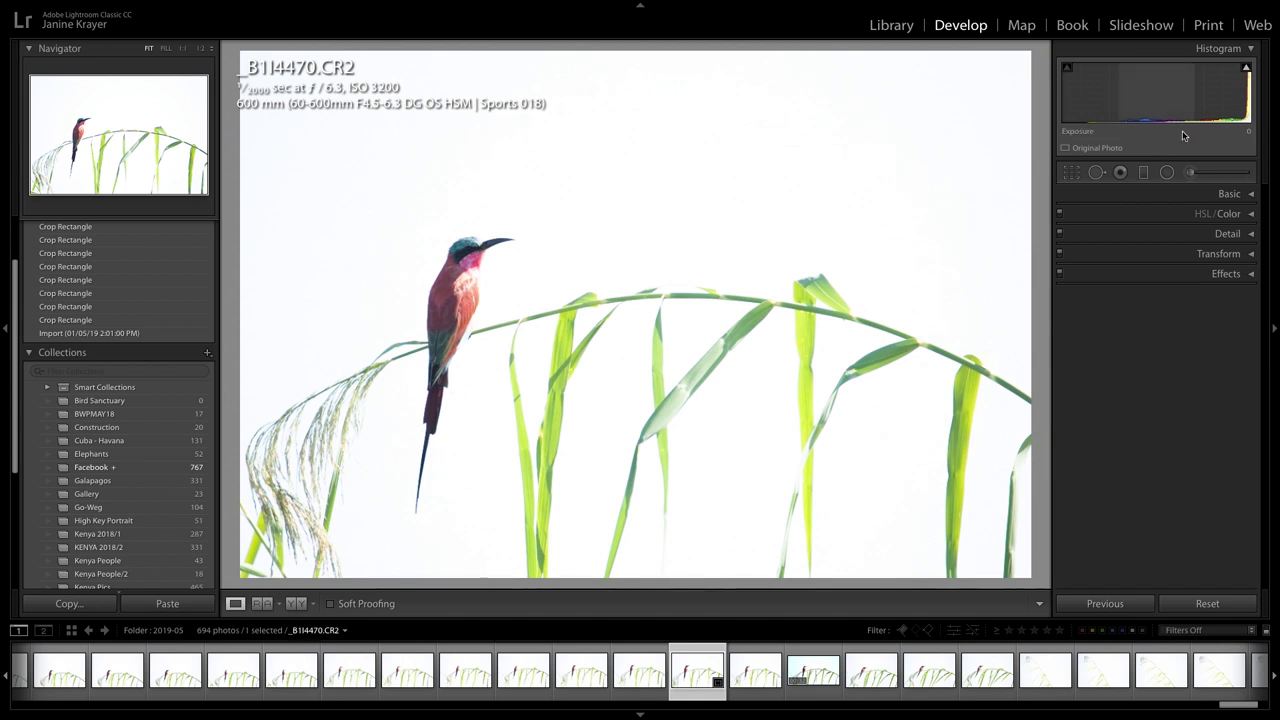
In the Basic panel, set Whites +21, Shadows +85, Exposure −0.15 and Blacks −45
{"action": "left_click", "coordinate": [1246, 195]}
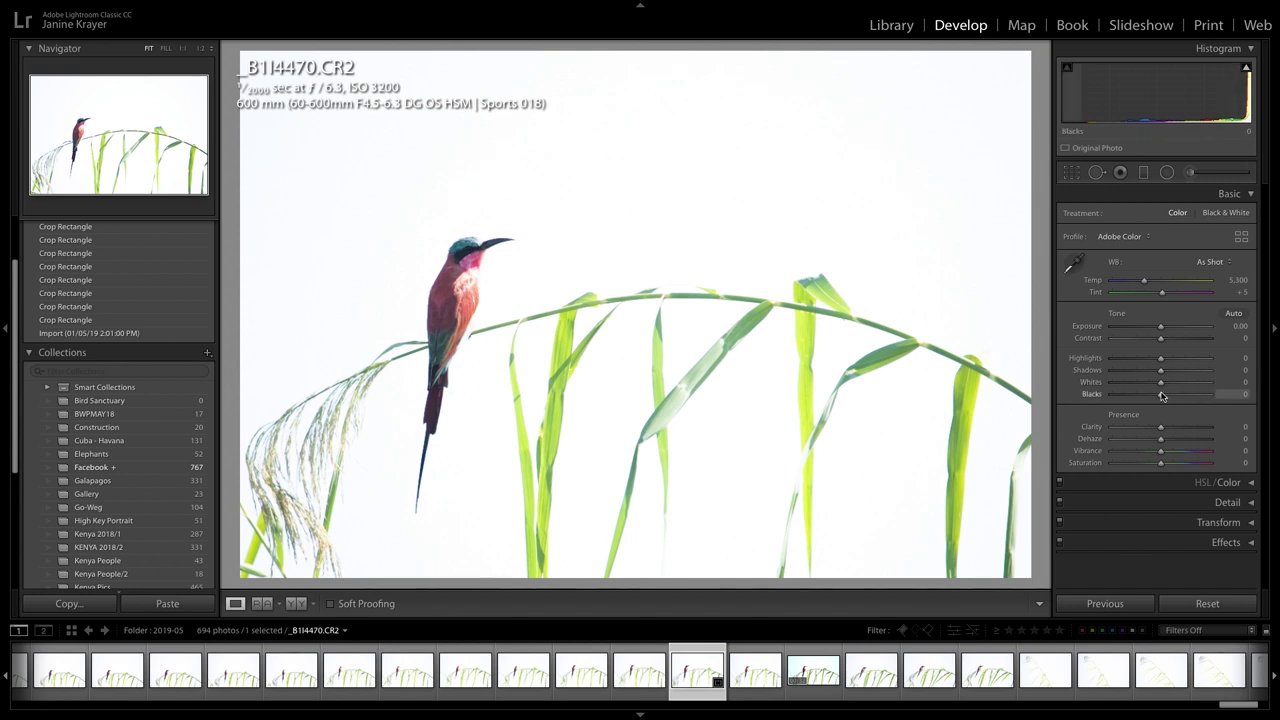
{"action": "left_click_drag", "start_coordinate": [1160, 389], "coordinate": [1171, 389]}
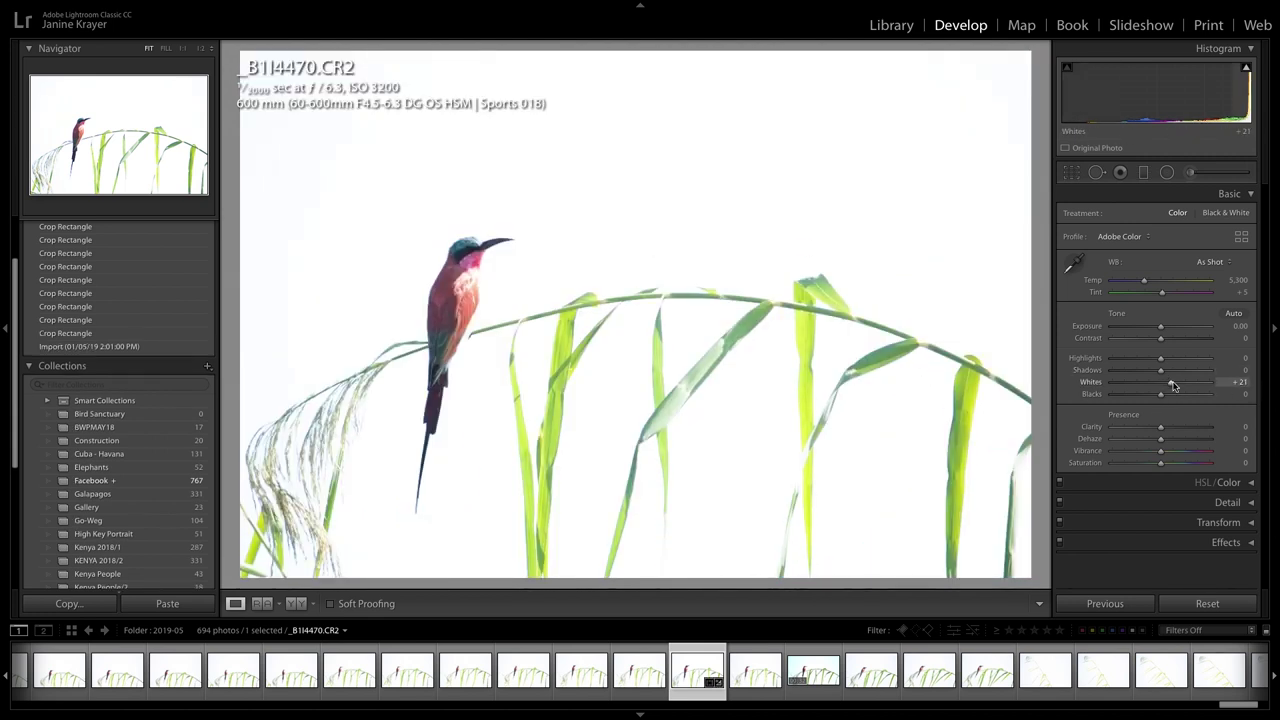
{"action": "left_click_drag", "start_coordinate": [1161, 370], "coordinate": [1185, 371]}
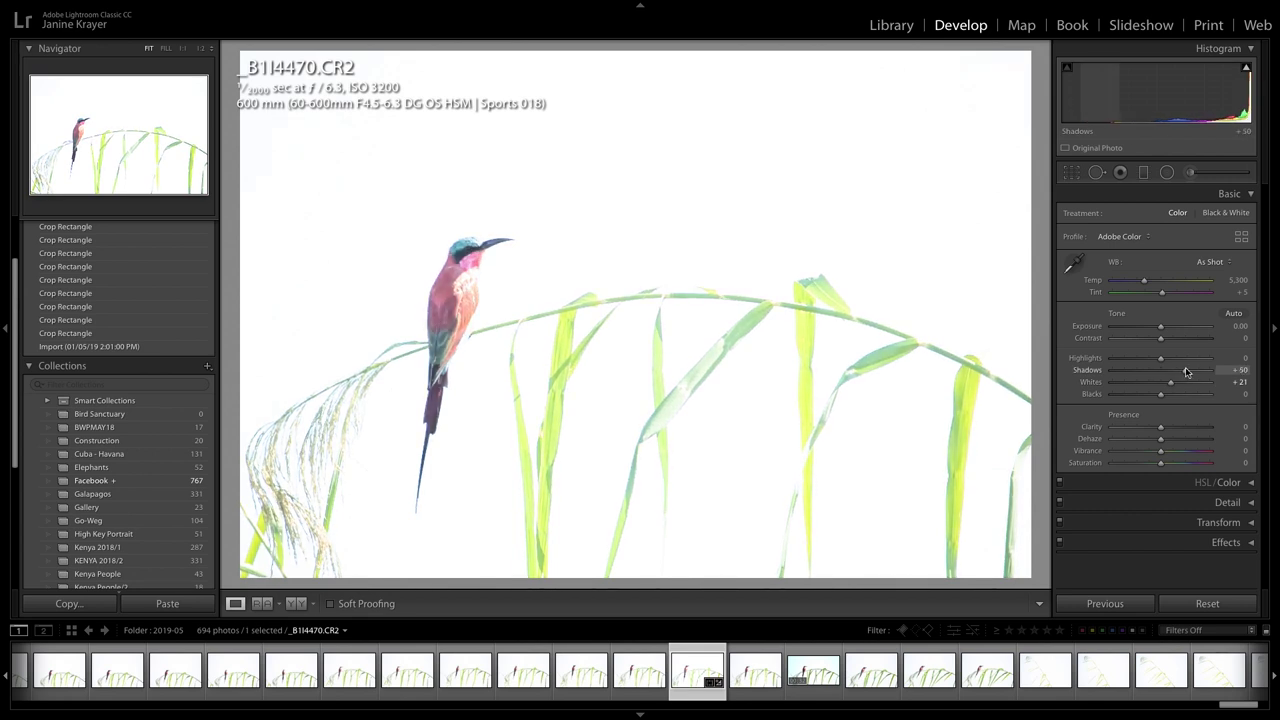
{"action": "left_click_drag", "start_coordinate": [1187, 372], "coordinate": [1070, 380]}
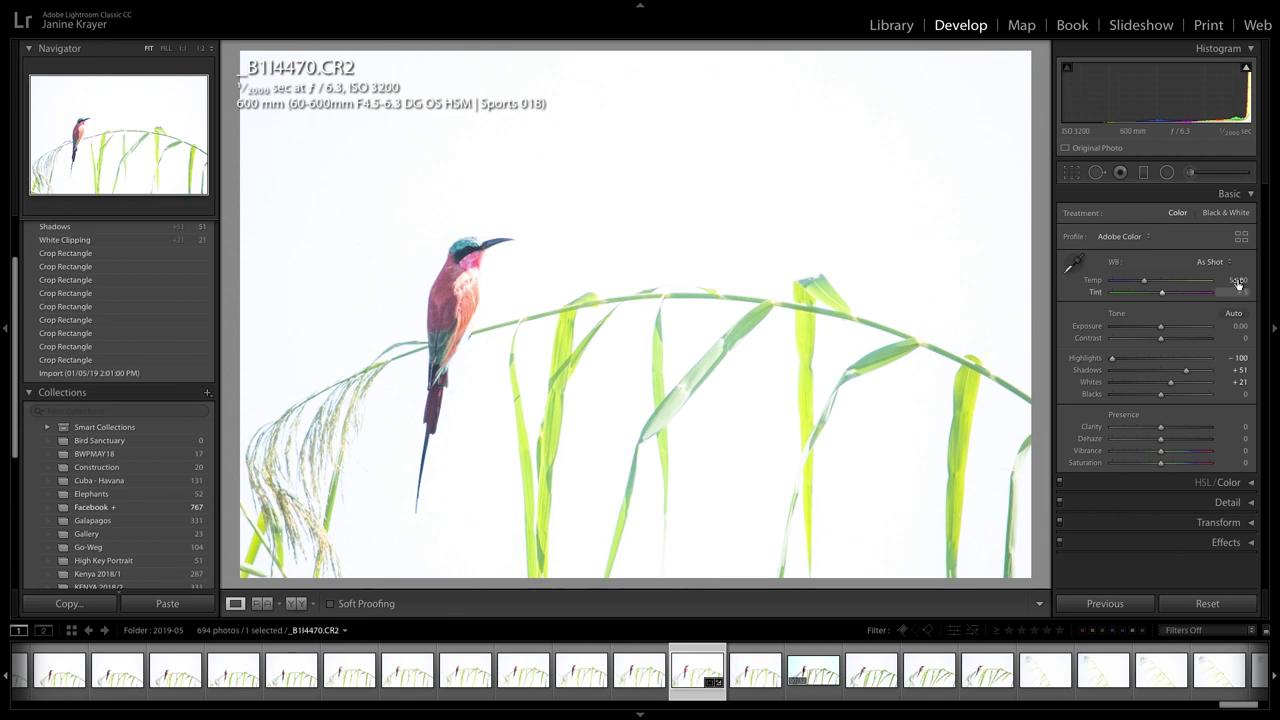
{"action": "left_click_drag", "start_coordinate": [1161, 331], "coordinate": [1161, 333]}
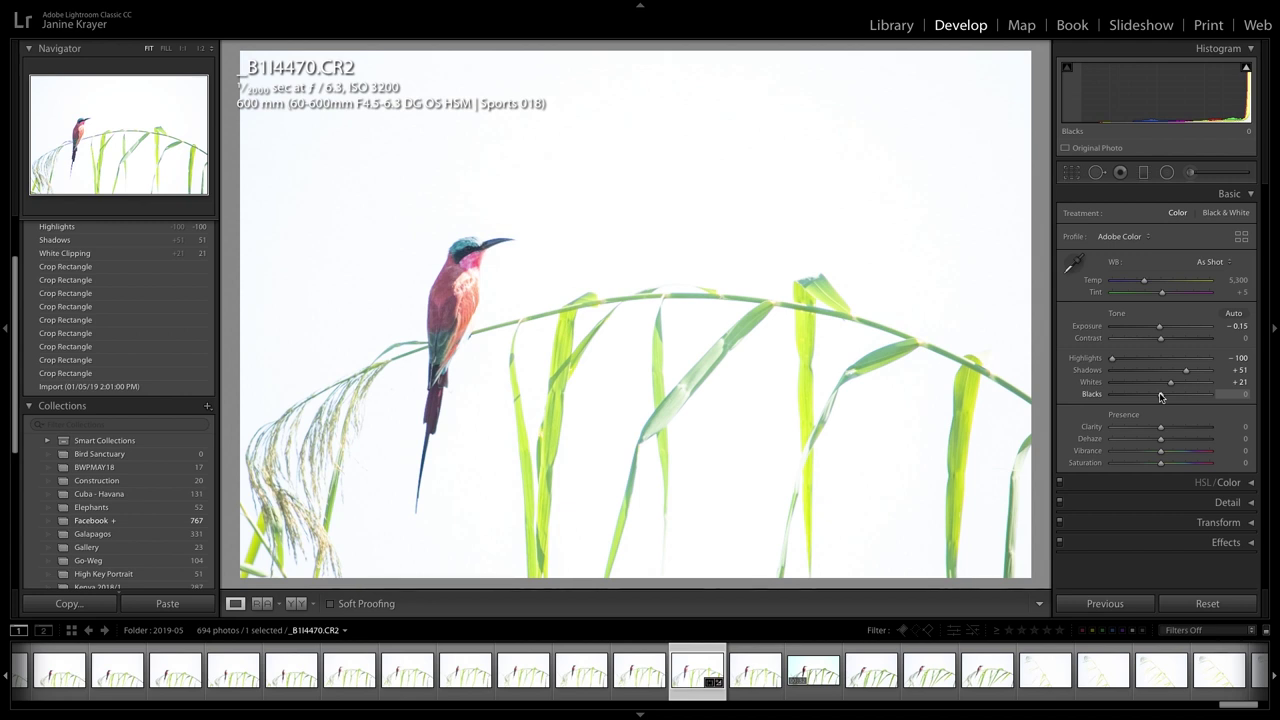
{"action": "left_click_drag", "start_coordinate": [1147, 397], "coordinate": [1203, 373]}
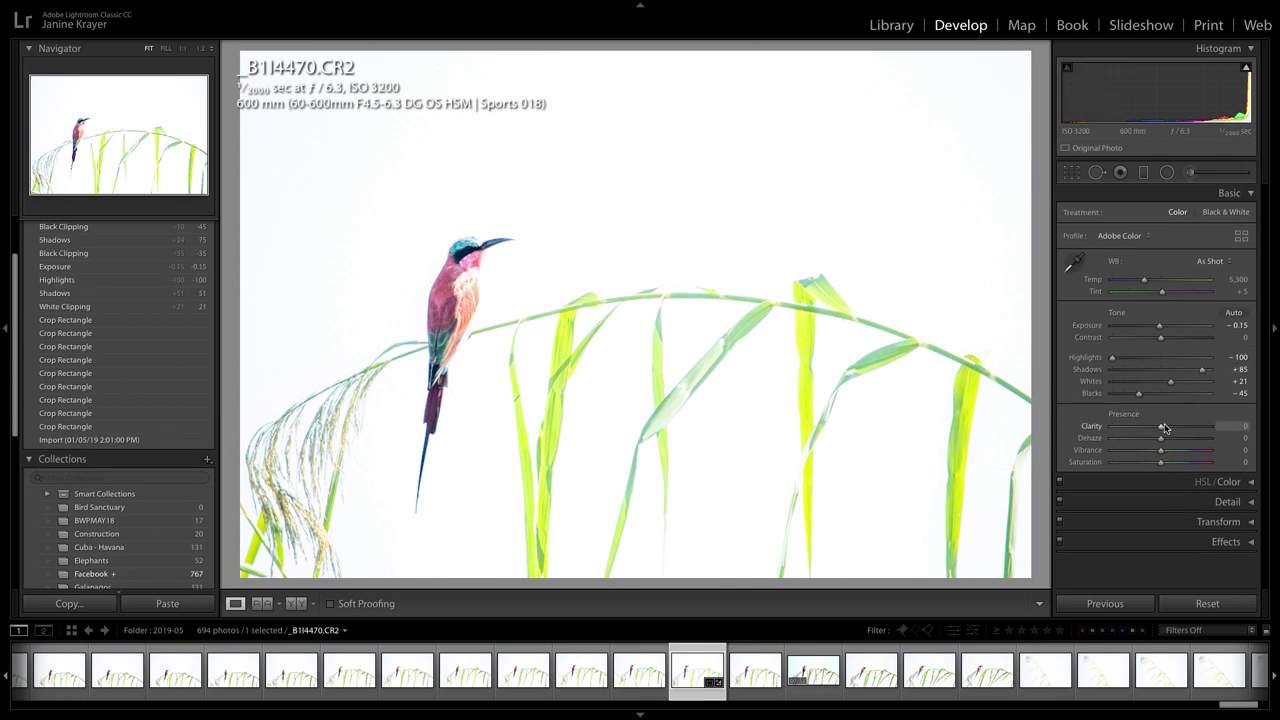
Raise Clarity to +7 while inspecting the bird at 1:1, then return to the fit view
{"action": "left_click", "coordinate": [482, 280]}
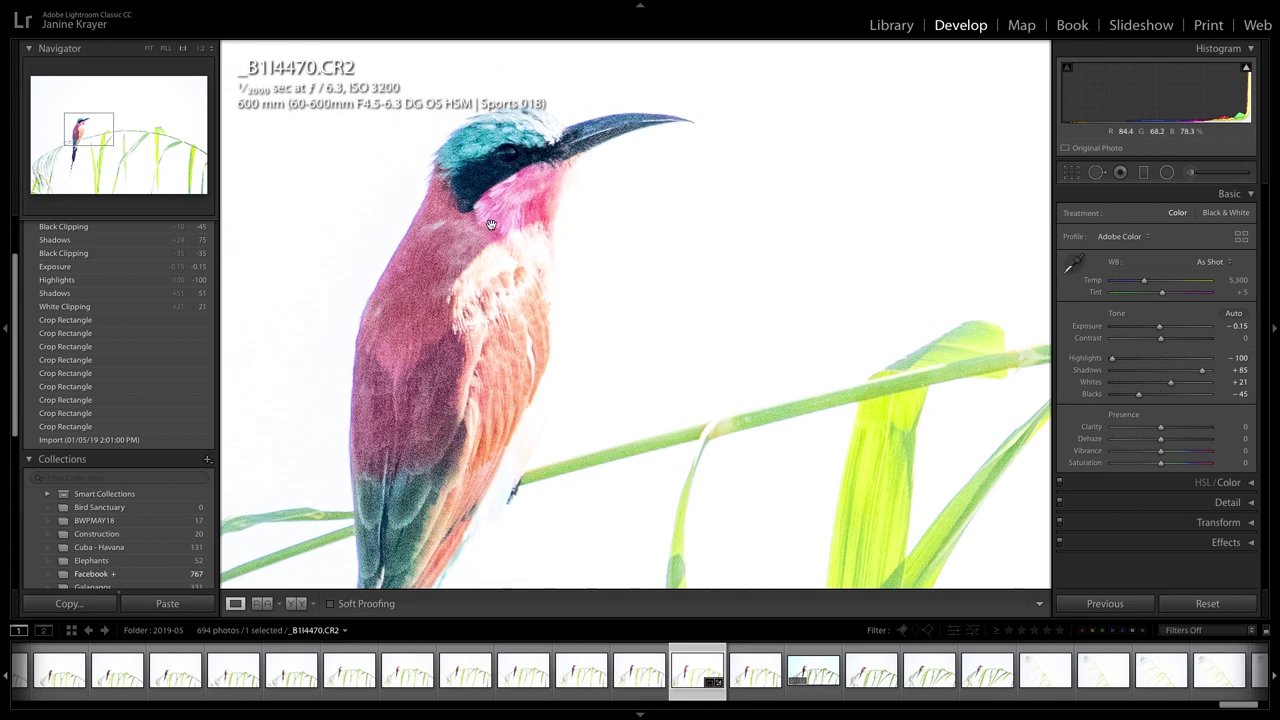
{"action": "mouse_move", "coordinate": [1160, 427]}
{"action": "left_mouse_down"}
{"action": "mouse_move", "coordinate": [1186, 429]}
{"action": "mouse_move", "coordinate": [1165, 431]}
{"action": "left_mouse_up"}
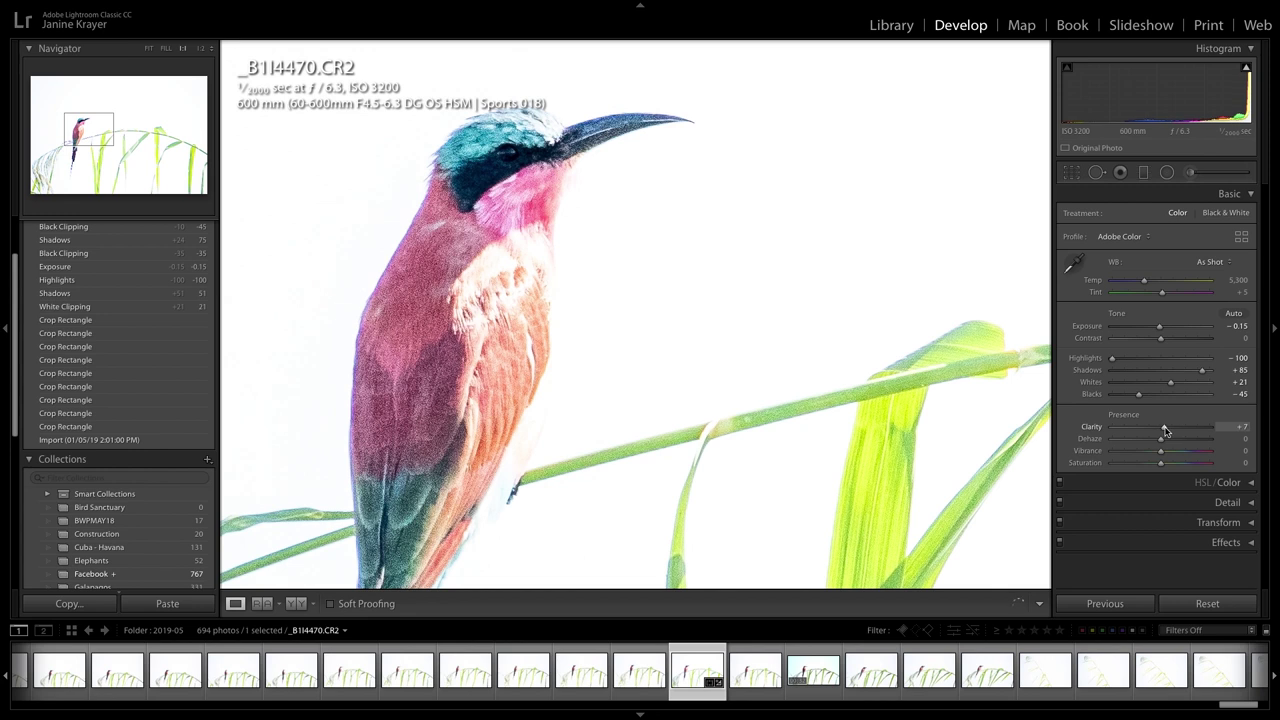
{"action": "left_click", "coordinate": [840, 368]}
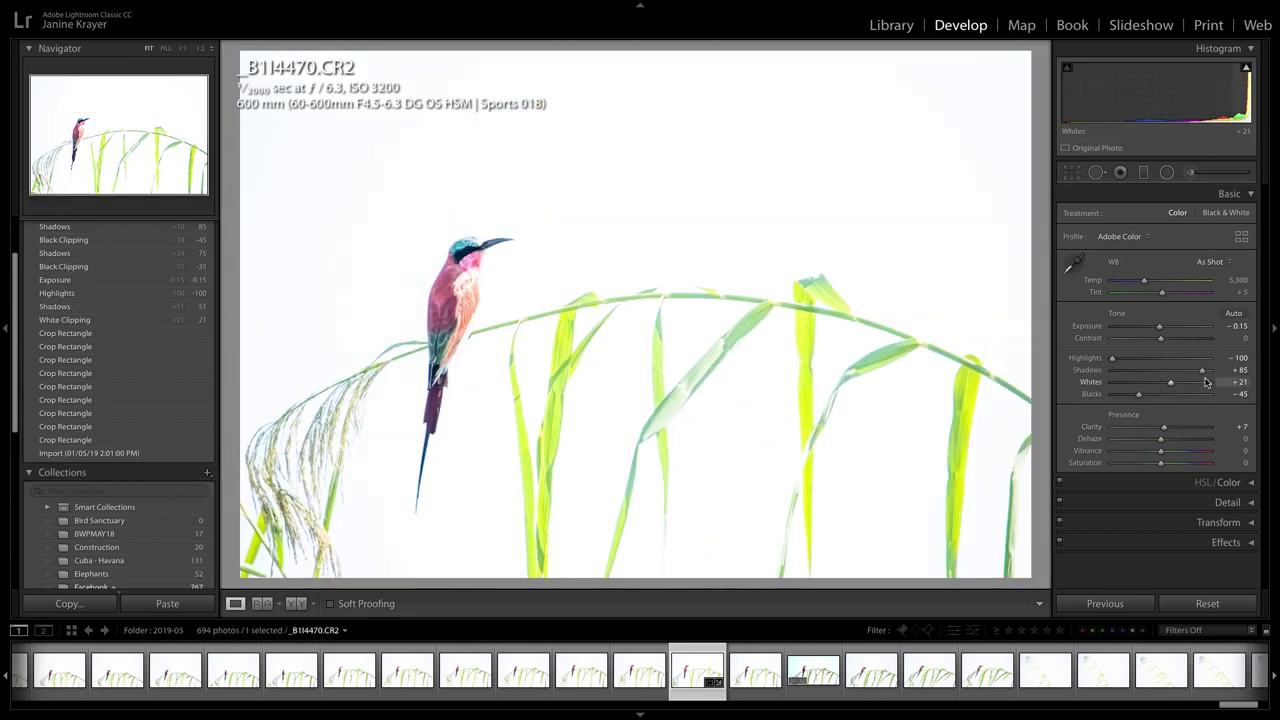
{"action": "mouse_move", "coordinate": [350, 4]}
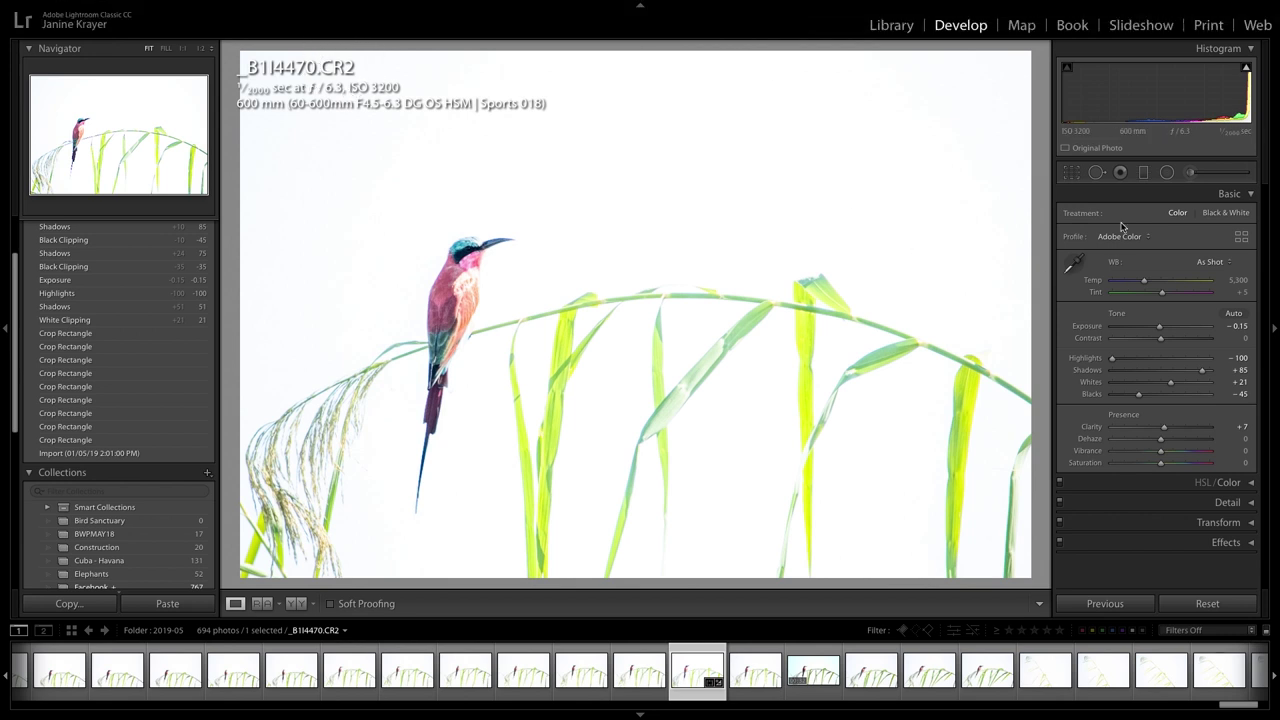
Centre the Detail preview on the bird's head and settle sharpening Amount at 57
{"action": "left_click", "coordinate": [1185, 509]}
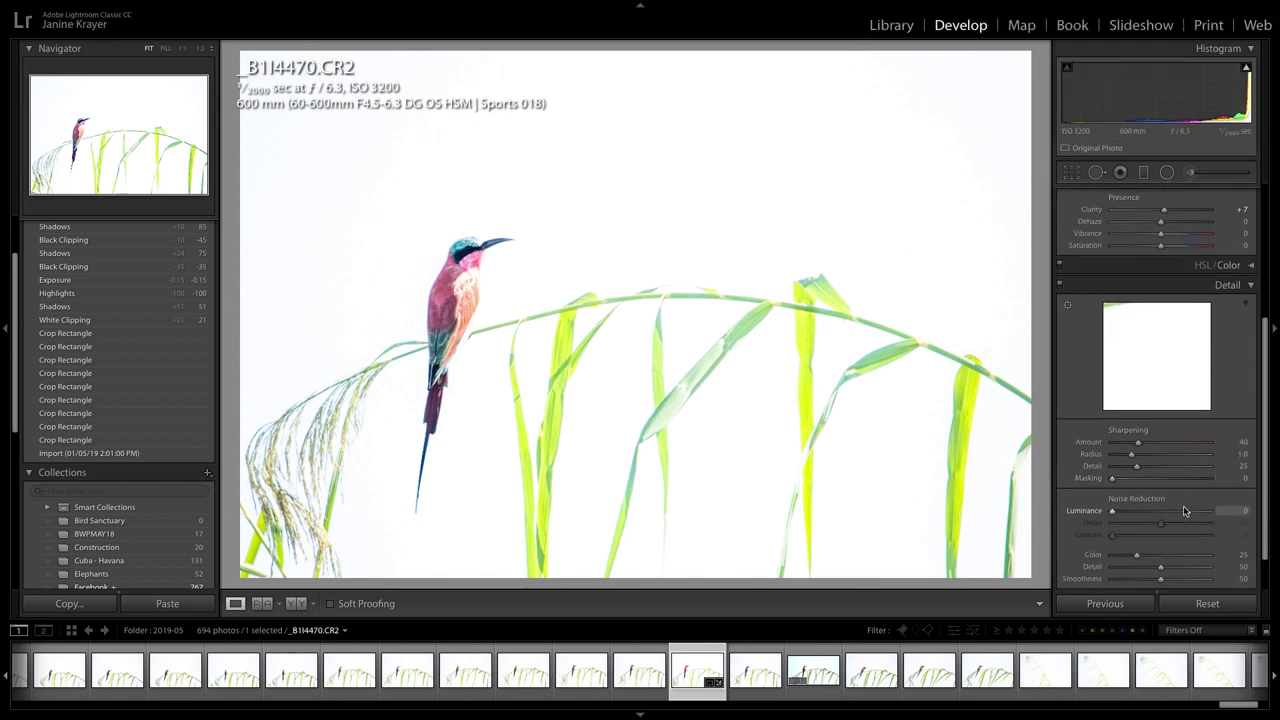
{"action": "scroll", "coordinate": [1184, 511], "scroll_direction": "down", "scroll_amount": 2}
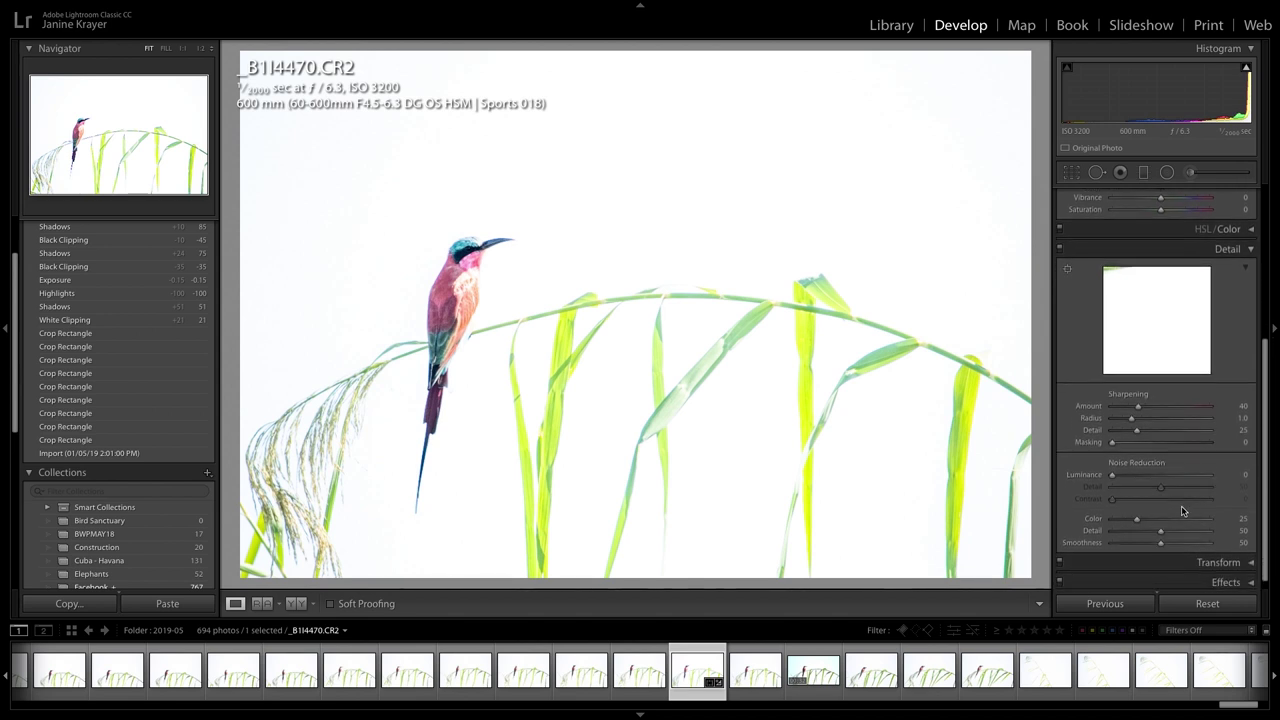
{"action": "left_click_drag", "start_coordinate": [1166, 337], "coordinate": [1127, 314]}
{"action": "left_click_drag", "start_coordinate": [1186, 285], "coordinate": [1204, 329]}
{"action": "left_click_drag", "start_coordinate": [1236, 406], "coordinate": [1246, 412]}
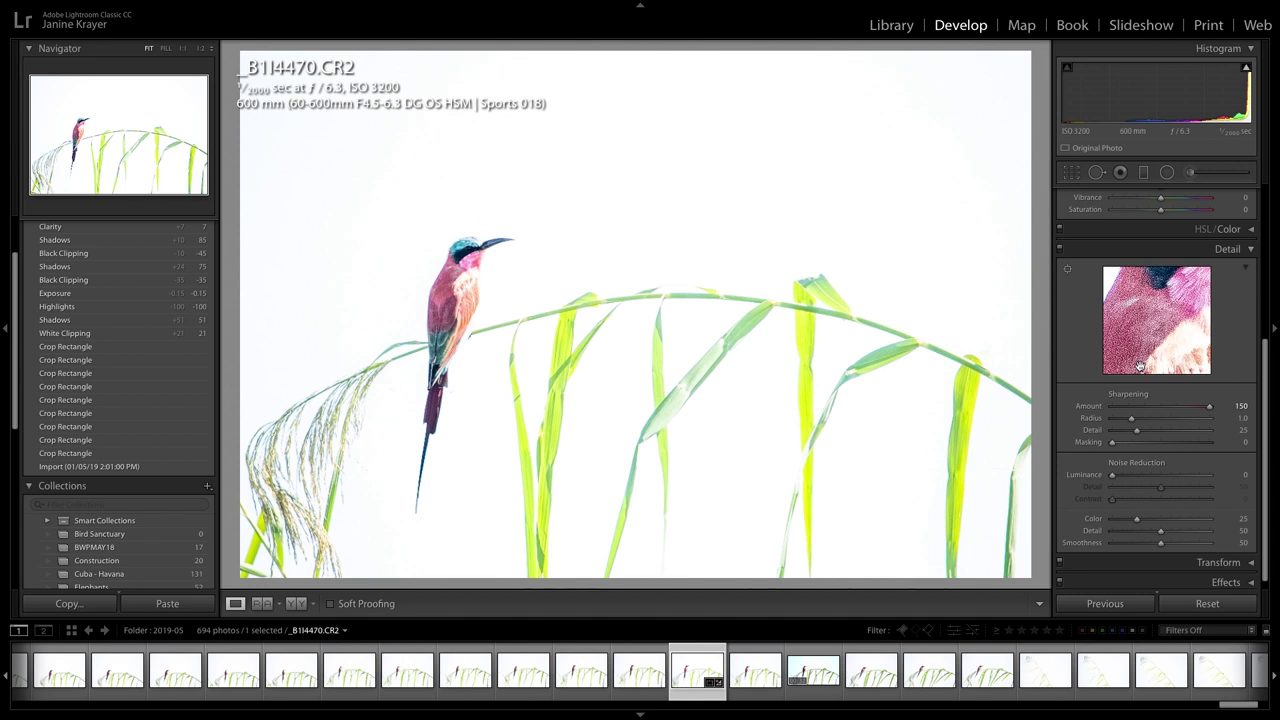
{"action": "left_click_drag", "start_coordinate": [1167, 340], "coordinate": [1147, 290]}
{"action": "left_click_drag", "start_coordinate": [1208, 407], "coordinate": [1148, 431]}
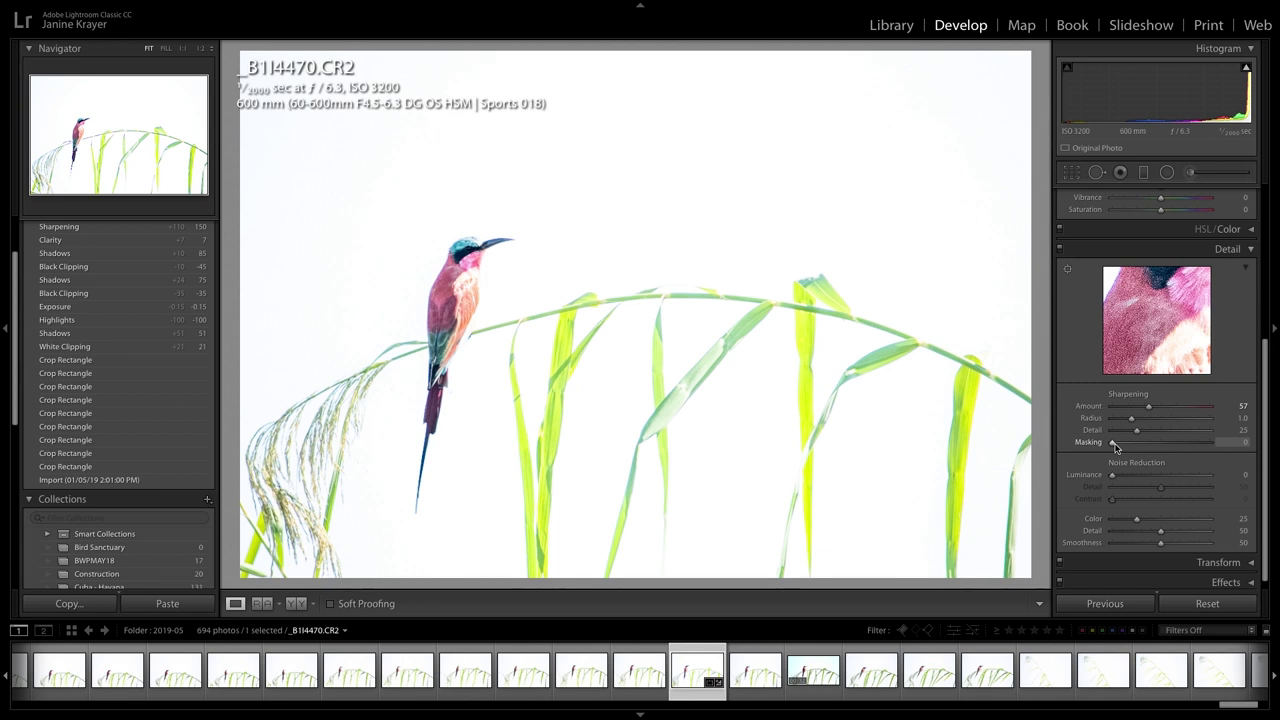
Set sharpening Masking to 89 and Amount to 78, checking the result at 1:1
{"action": "left_click", "coordinate": [1114, 443], "text": "alt"}
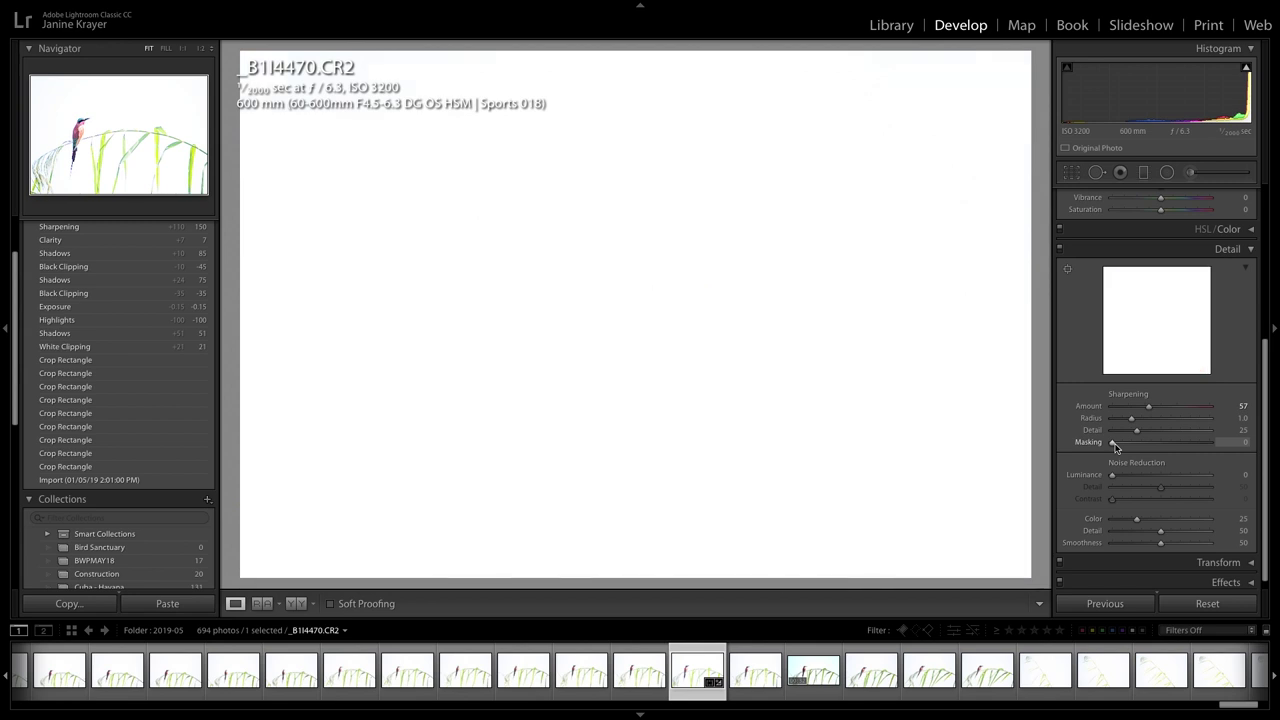
{"action": "left_click_drag", "start_coordinate": [1114, 443], "coordinate": [1202, 440]}
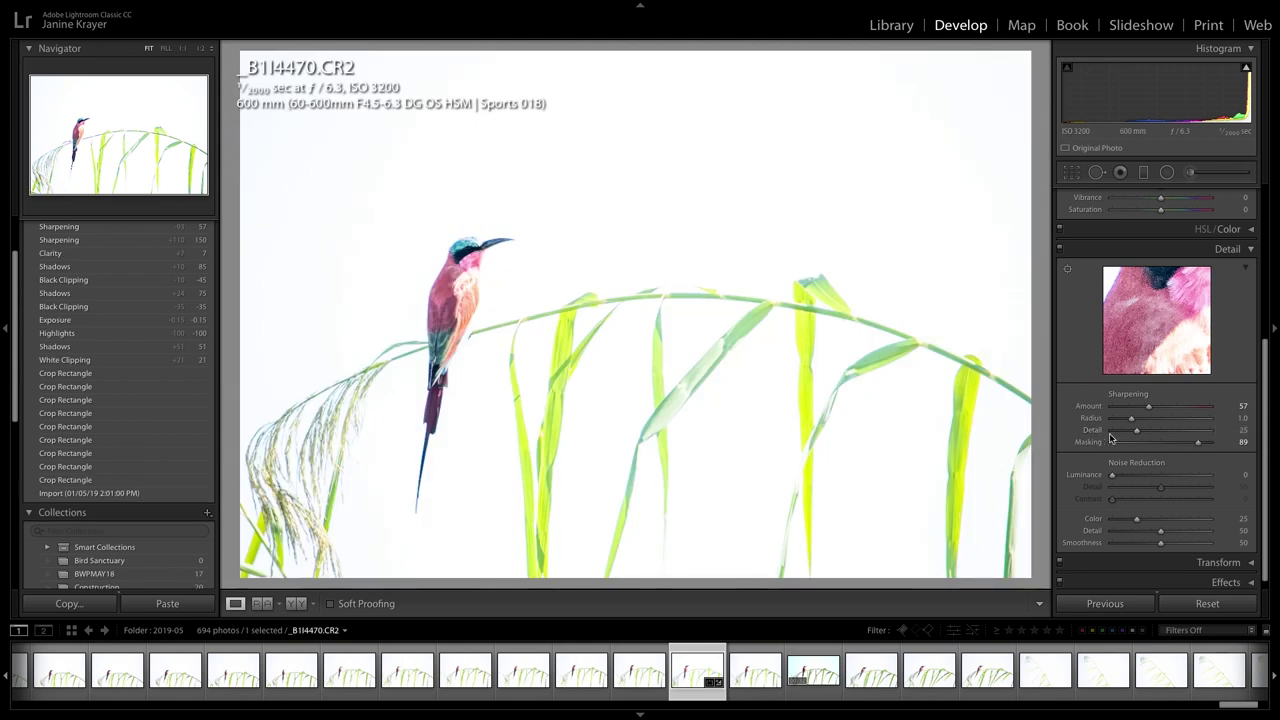
{"action": "left_click_drag", "start_coordinate": [1149, 409], "coordinate": [1163, 409]}
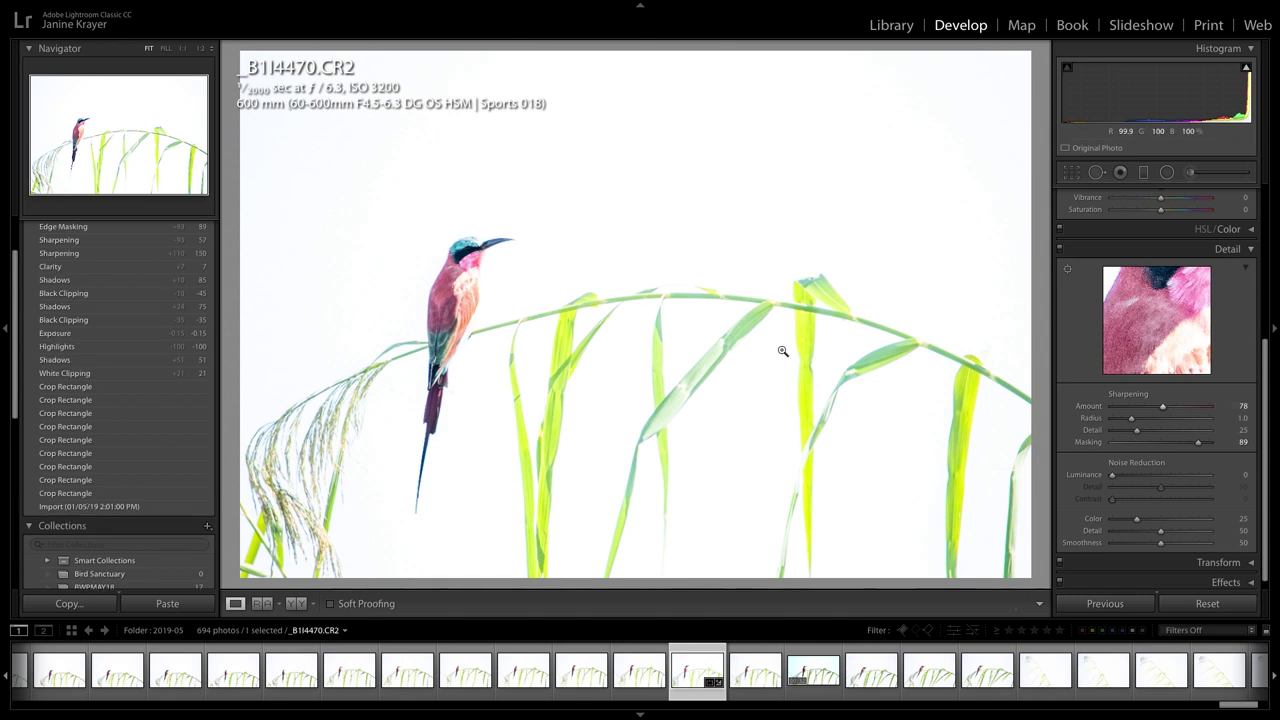
{"action": "left_click", "coordinate": [782, 351]}
{"action": "left_click", "coordinate": [783, 353]}
{"action": "left_click", "coordinate": [1228, 249]}
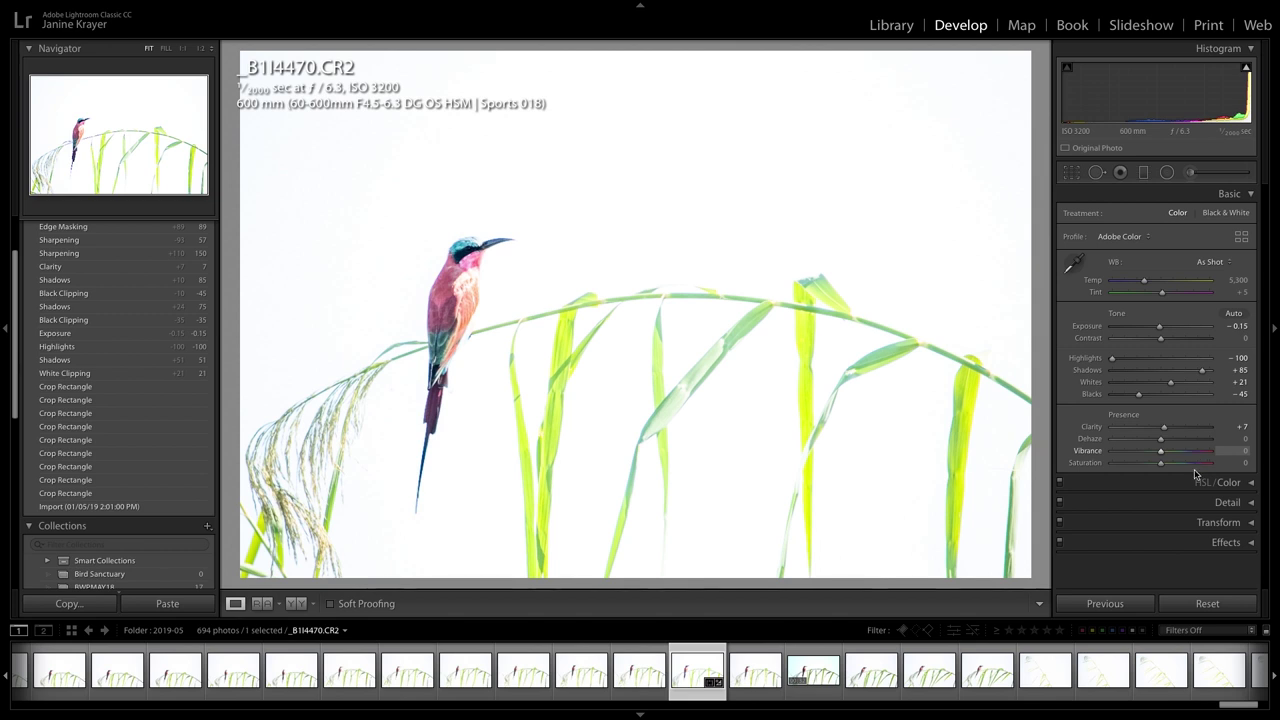
In HSL/Color, darken the green reed by lowering Green luminance to −55
{"action": "left_click", "coordinate": [1228, 483]}
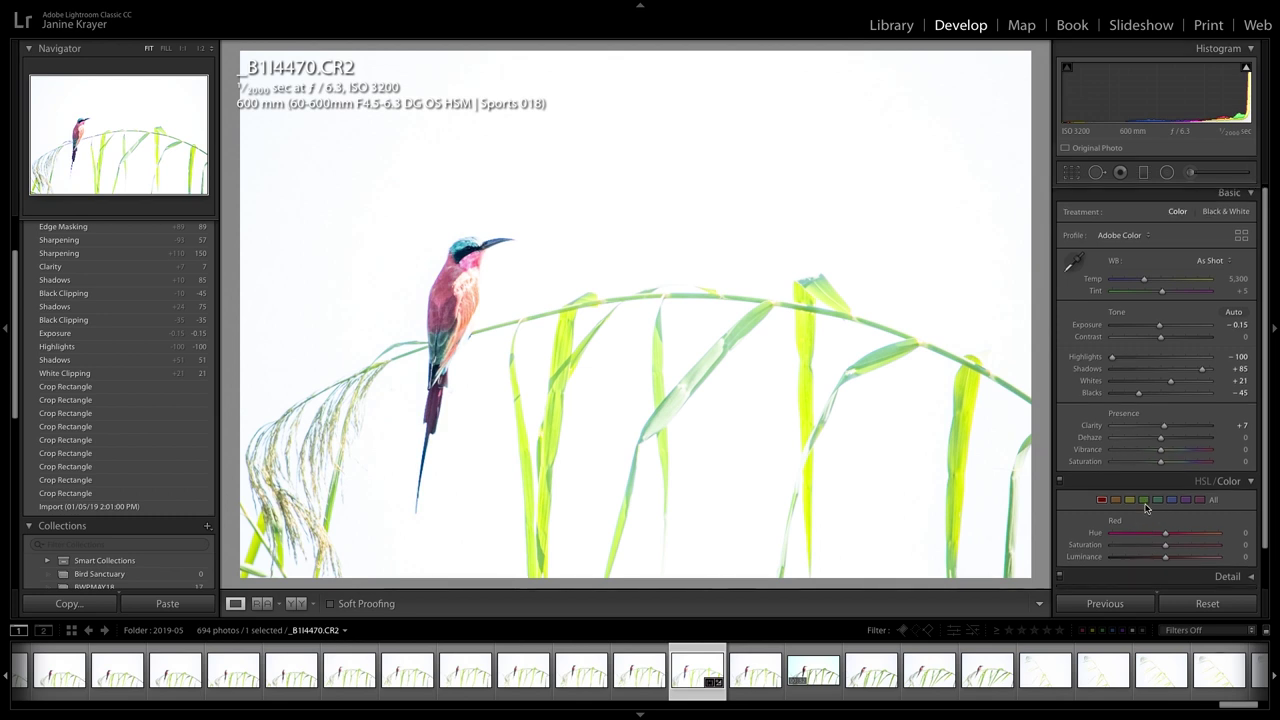
{"action": "scroll", "coordinate": [1146, 508], "scroll_direction": "down", "scroll_amount": 1}
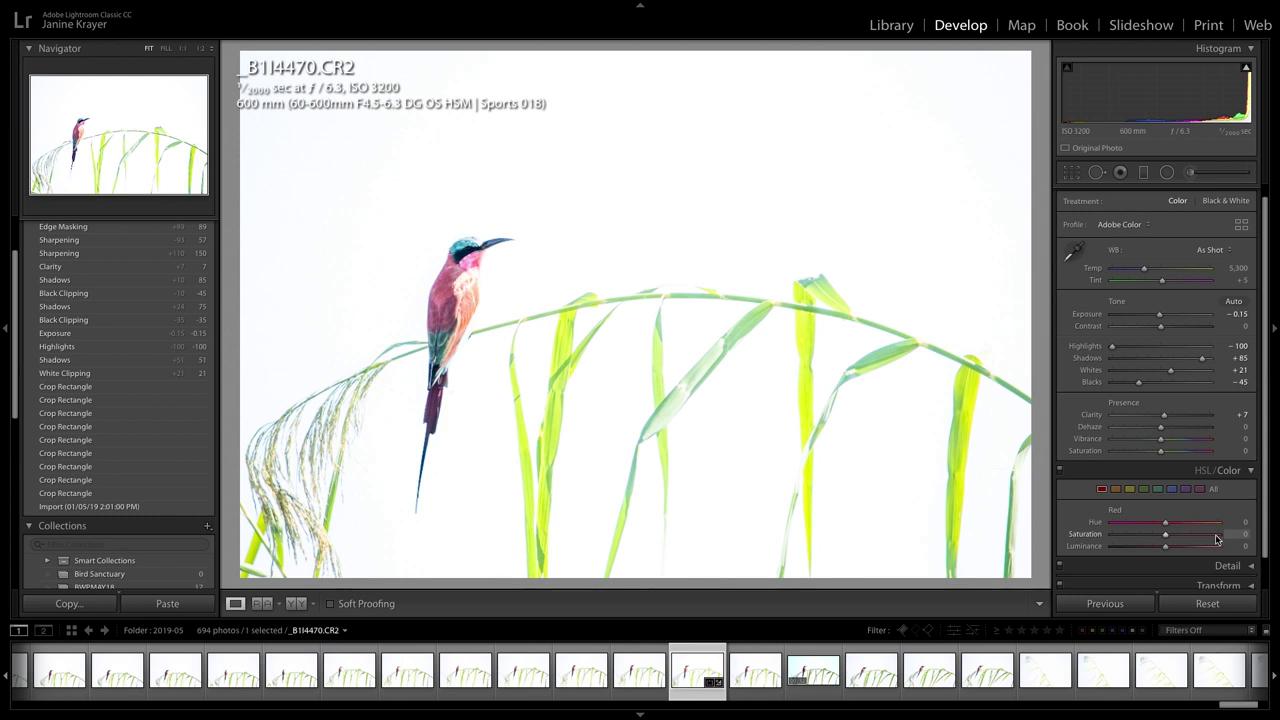
{"action": "left_click", "coordinate": [1147, 490]}
{"action": "scroll", "coordinate": [1149, 494], "scroll_direction": "down", "scroll_amount": 1}
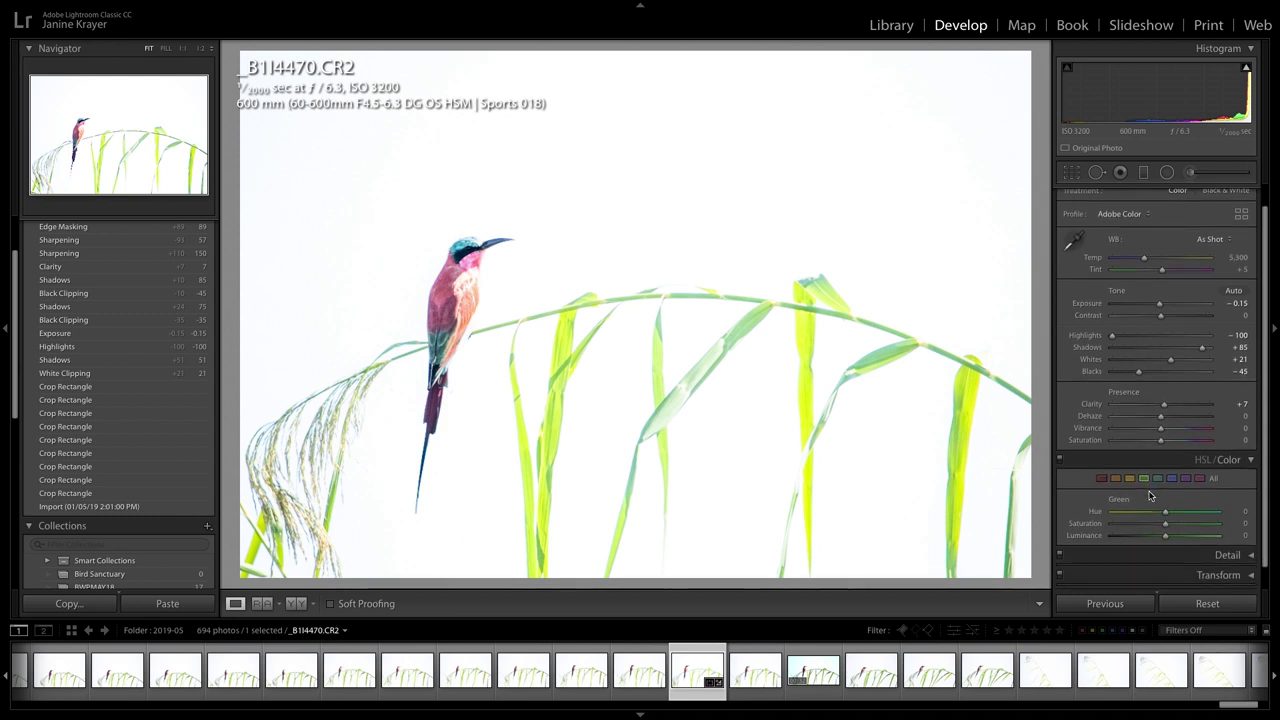
{"action": "left_click_drag", "start_coordinate": [1166, 540], "coordinate": [1136, 540]}
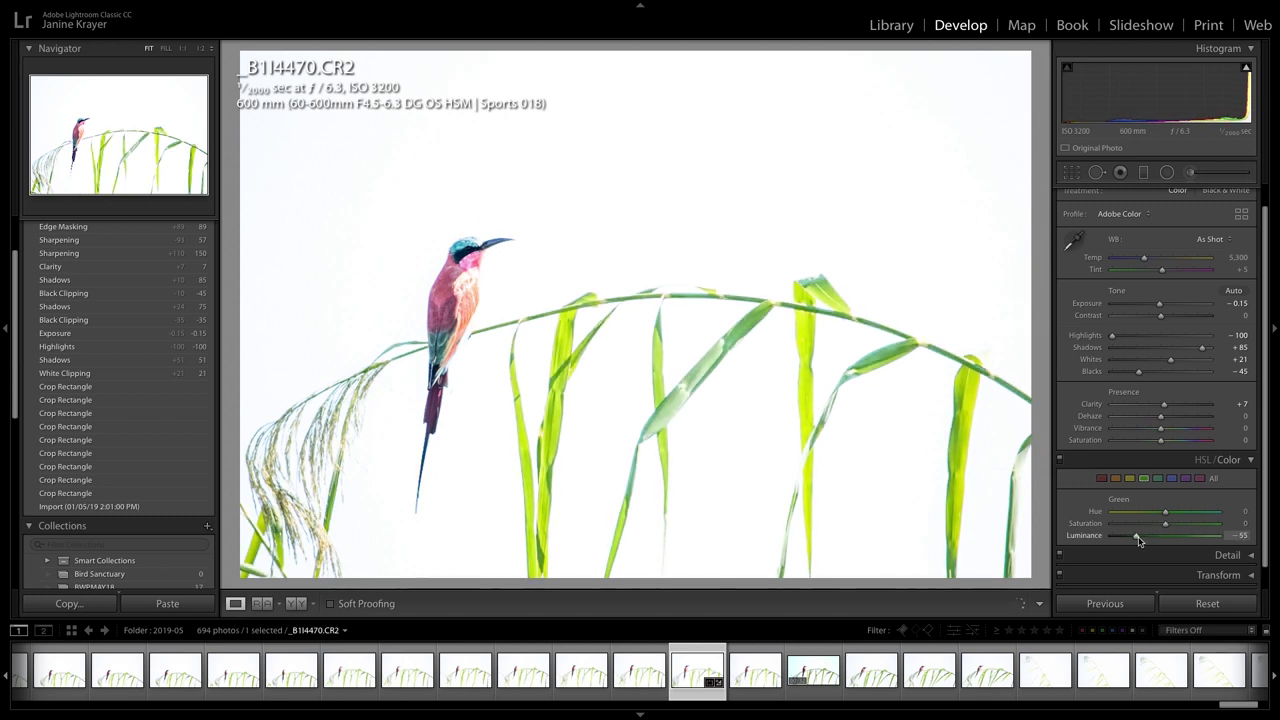